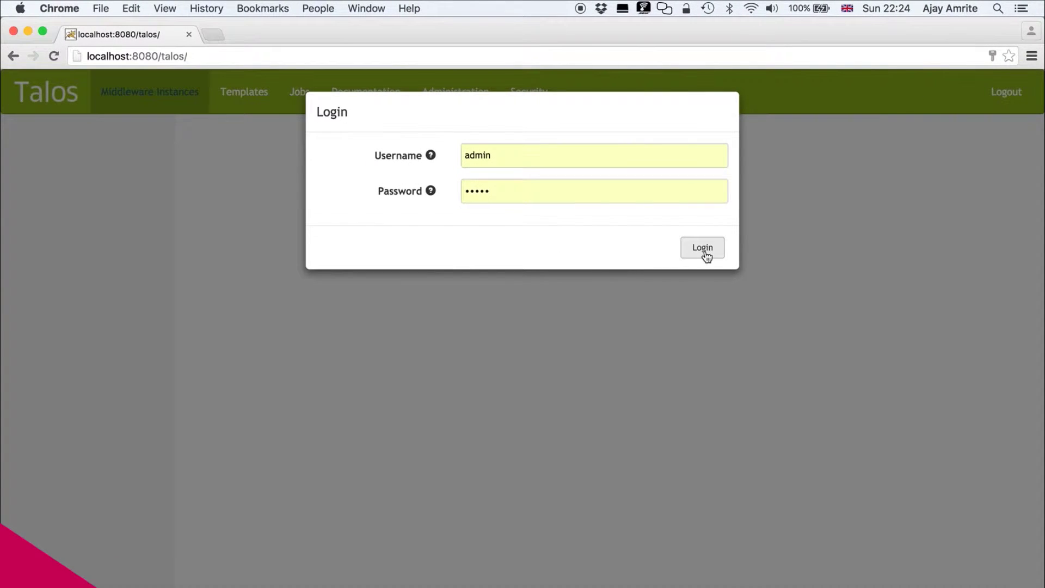
# - Sign in to Talos as admin and open the Discover Existing Middleware form
pyautogui.click(703, 248)
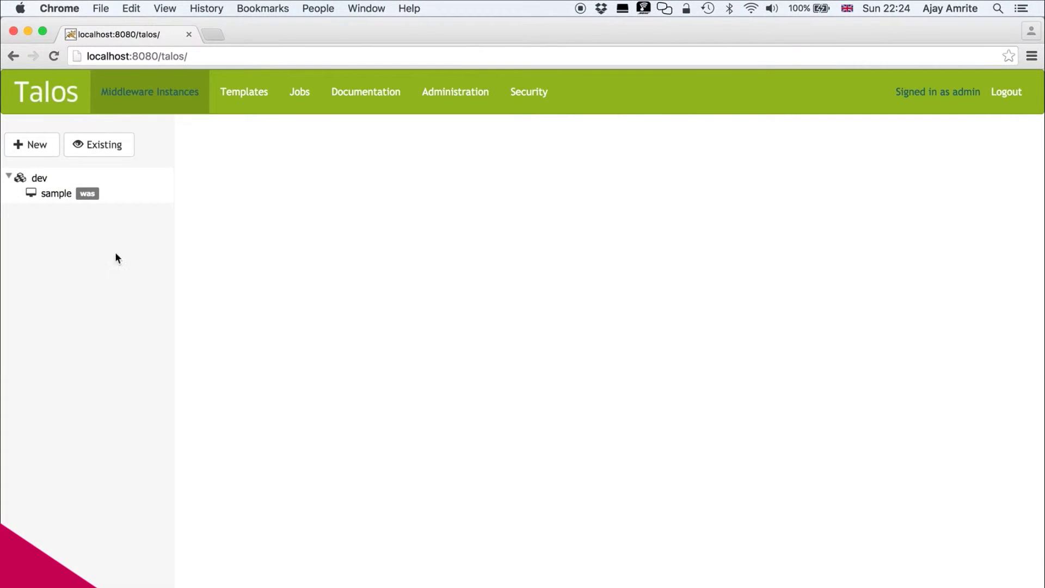
pyautogui.click(115, 148)
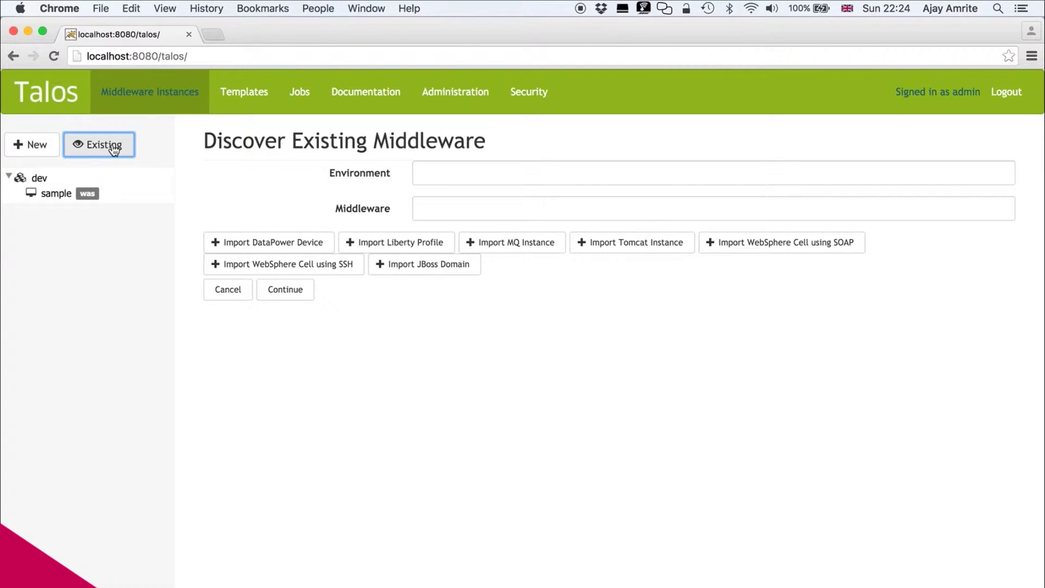
# - Enter environment Dev1 and middleware MQ, then add the MQ instance connection form
pyautogui.click(491, 170)
pyautogui.write('Dev1')
pyautogui.press('Tab')
pyautogui.write('MQ')
pyautogui.click(522, 245)
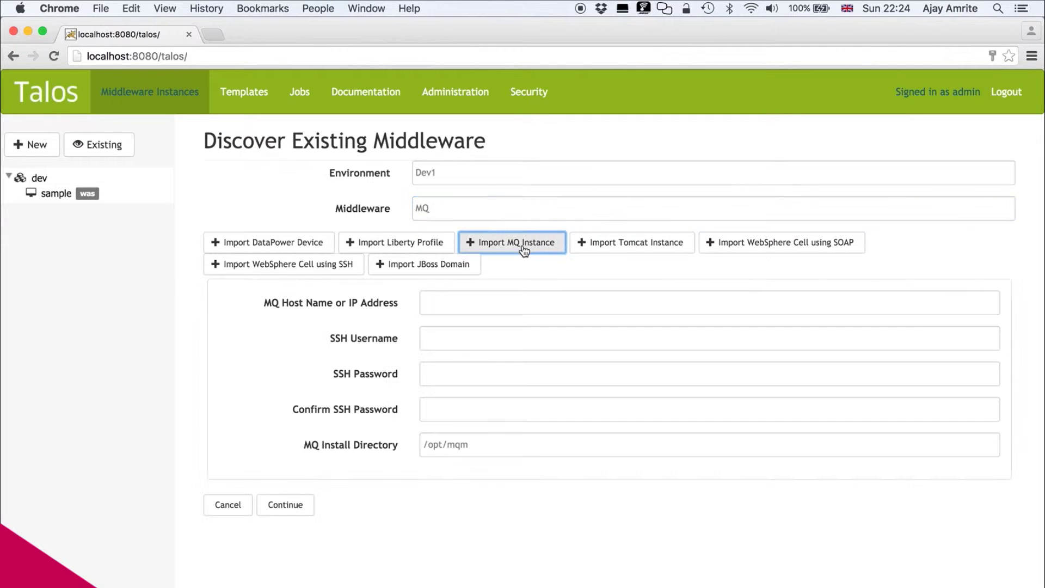
# - Set MQ host 192.168.0.15 and enter the SSH username and password
pyautogui.click(481, 302)
pyautogui.write('192')
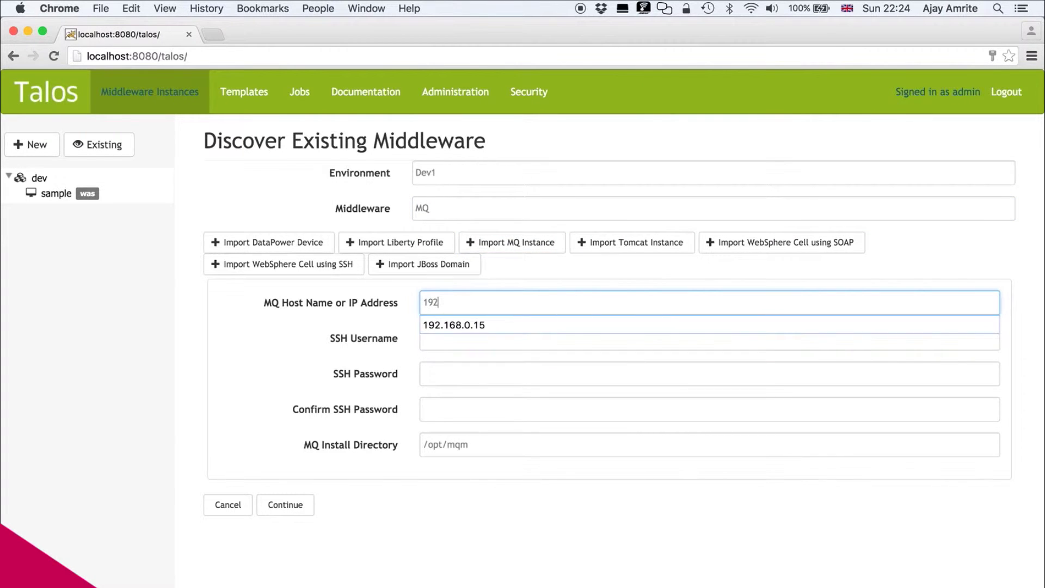
pyautogui.press('Down')
pyautogui.press('Return')
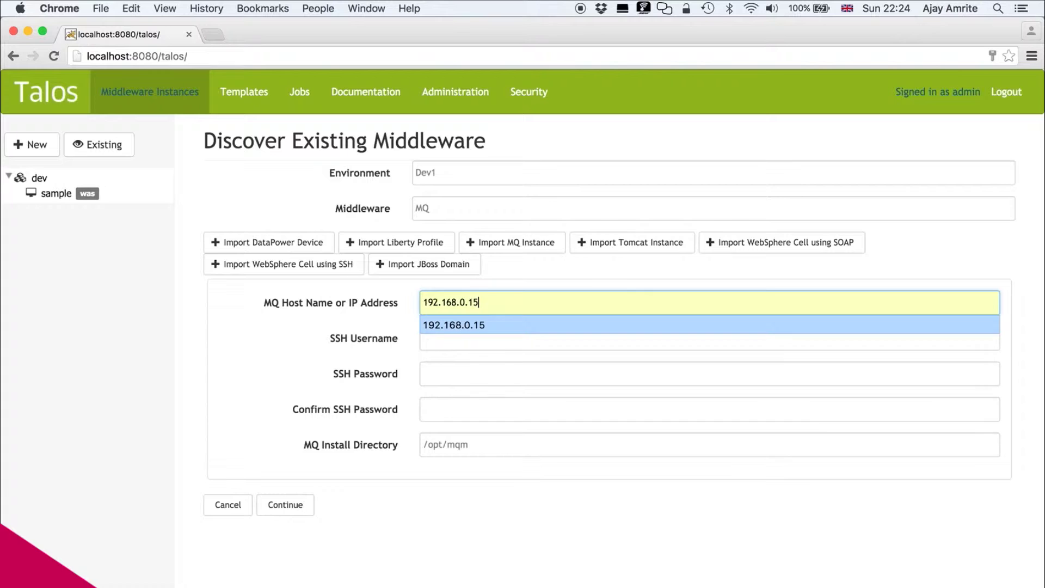
pyautogui.press('Tab')
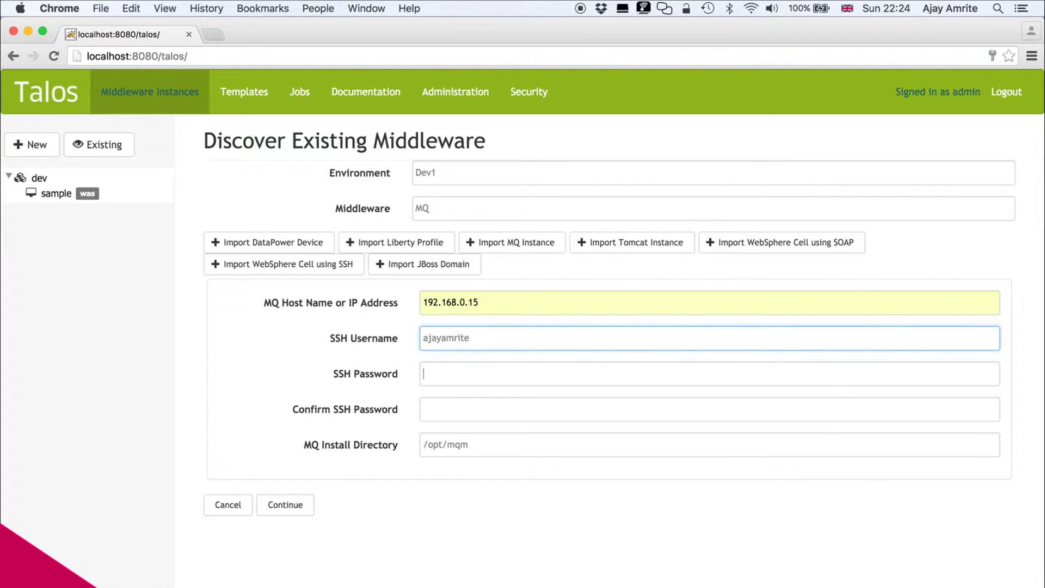
pyautogui.press('Tab')
pyautogui.write('pass')
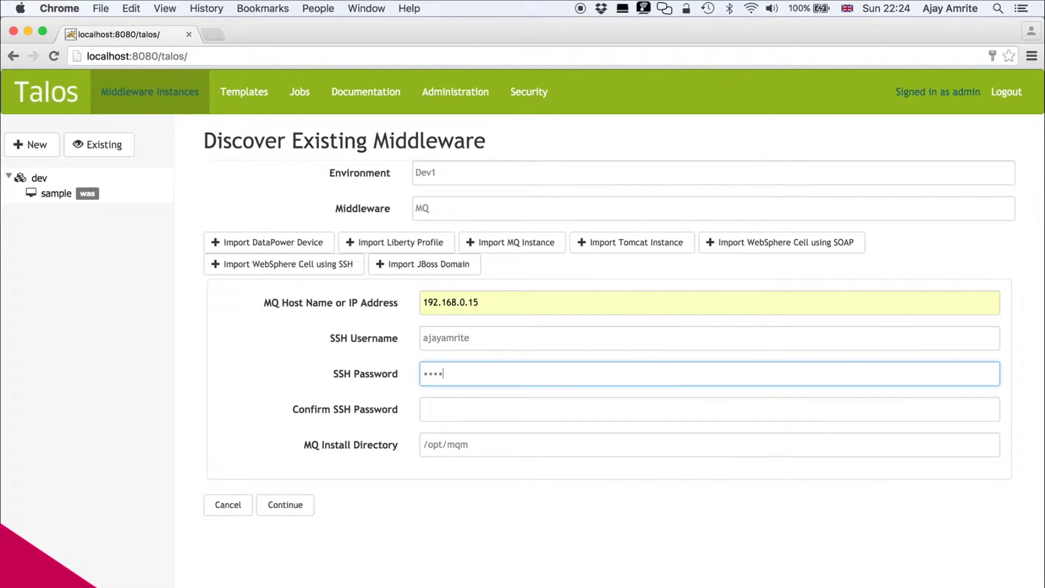
pyautogui.write('word')
# - Confirm the SSH password, keep install directory /opt/mqm, and submit the discovery details
pyautogui.press('Tab')
pyautogui.write('password')
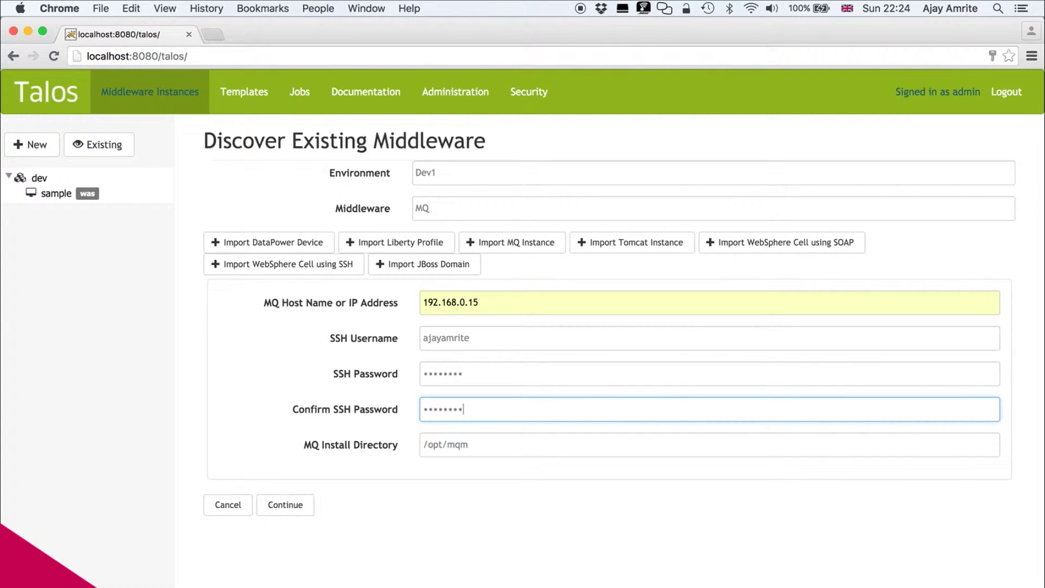
pyautogui.press('Tab')
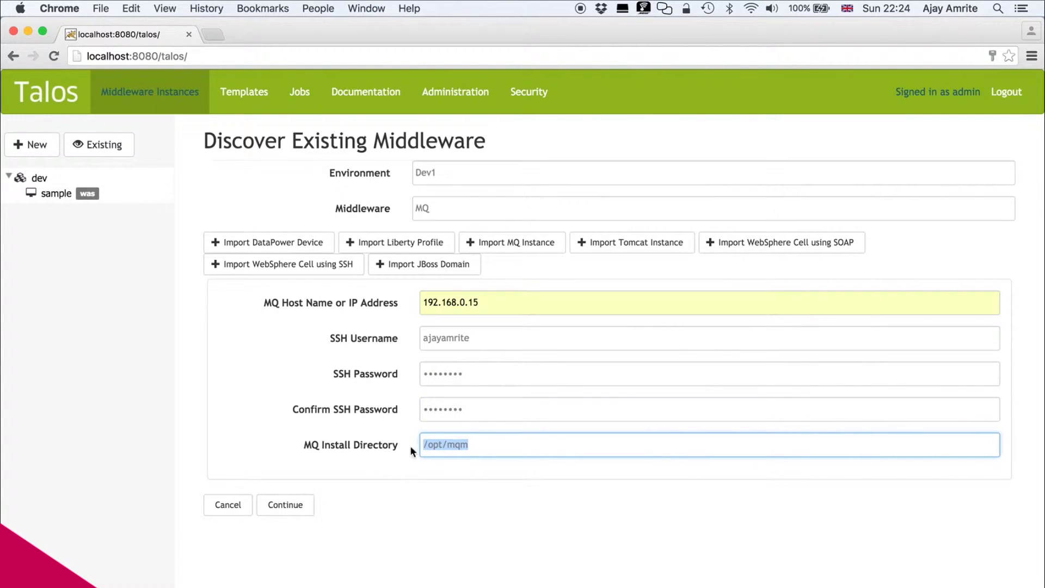
pyautogui.click(474, 446)
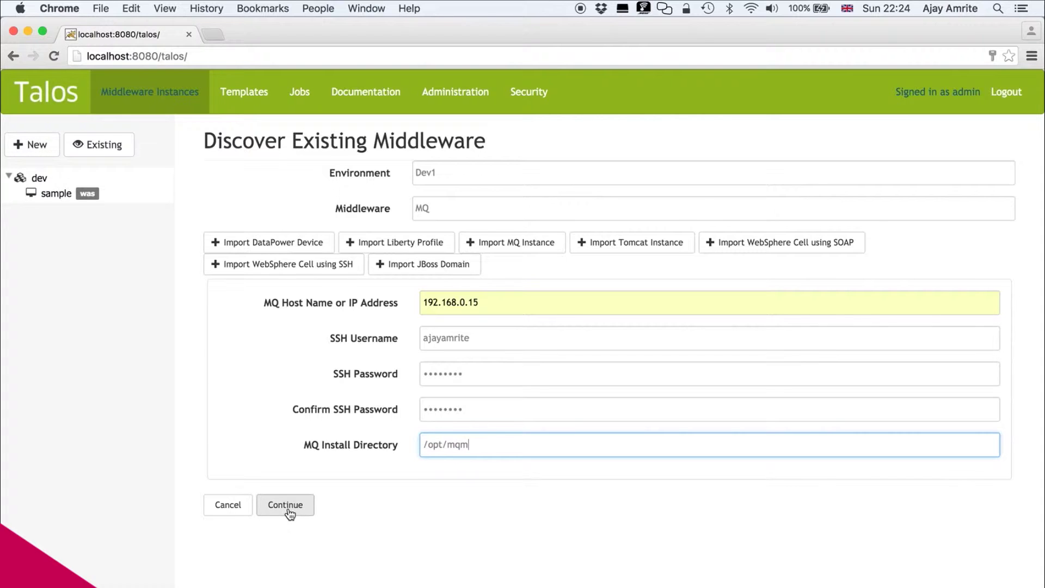
pyautogui.click(287, 506)
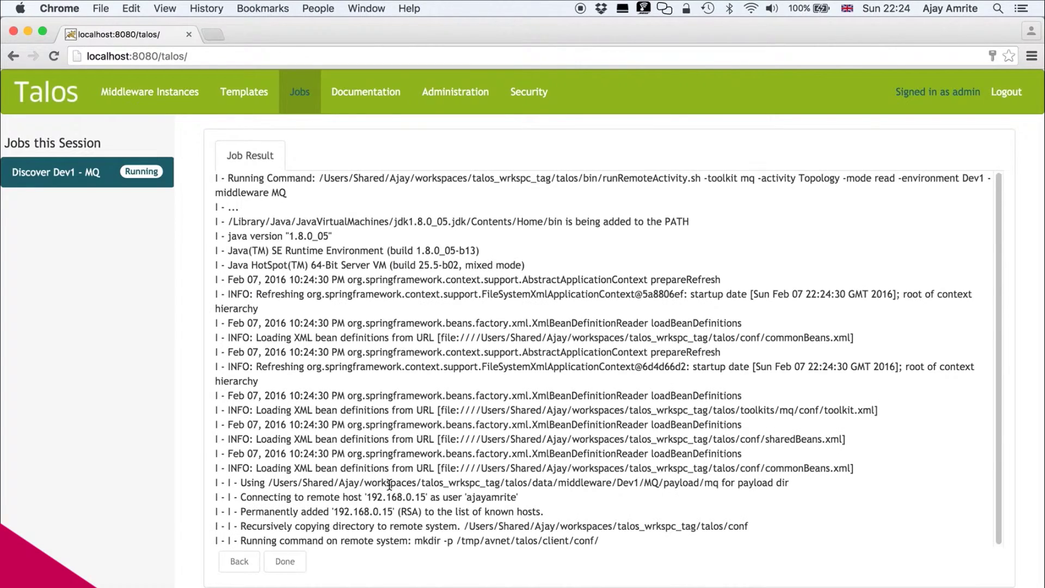
# - Let the Discover Dev1 - MQ job finish with Success and close its log
pyautogui.scroll(-1, 524, 369)
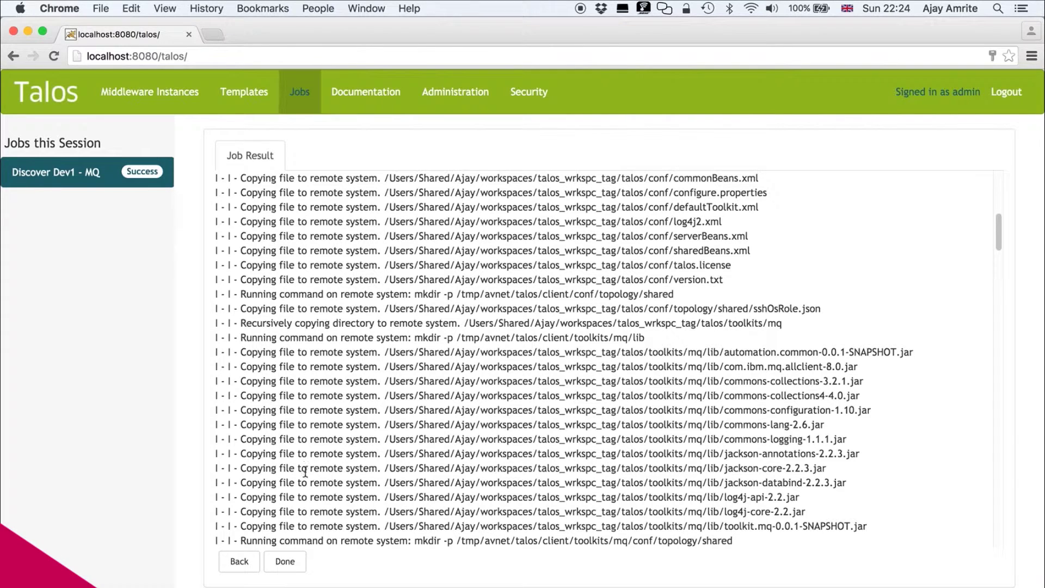
pyautogui.click(286, 562)
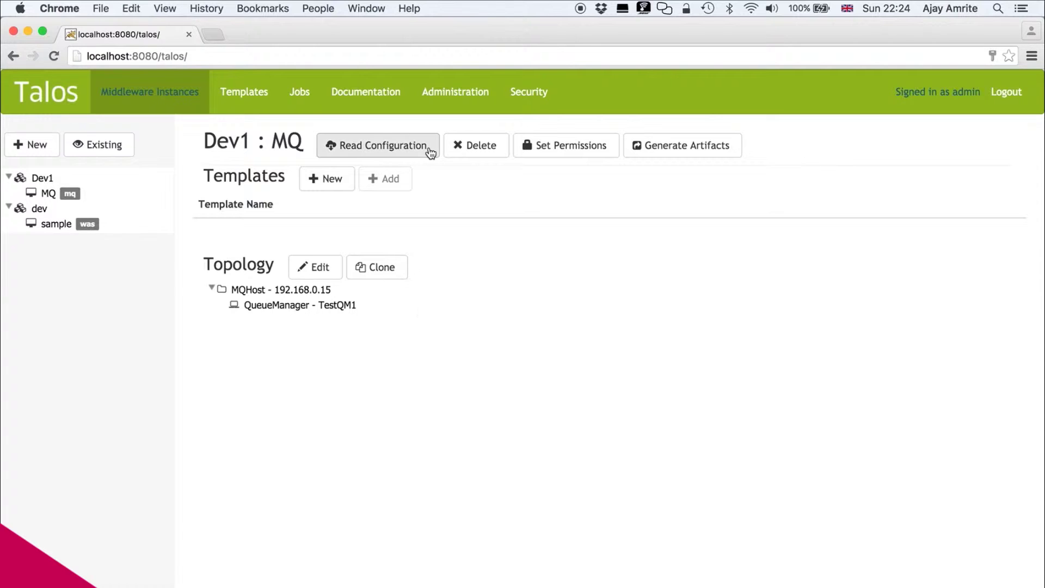
# - Read Dev1 : MQ configuration, close the successful import job, and return to Middleware Instances
pyautogui.click(398, 147)
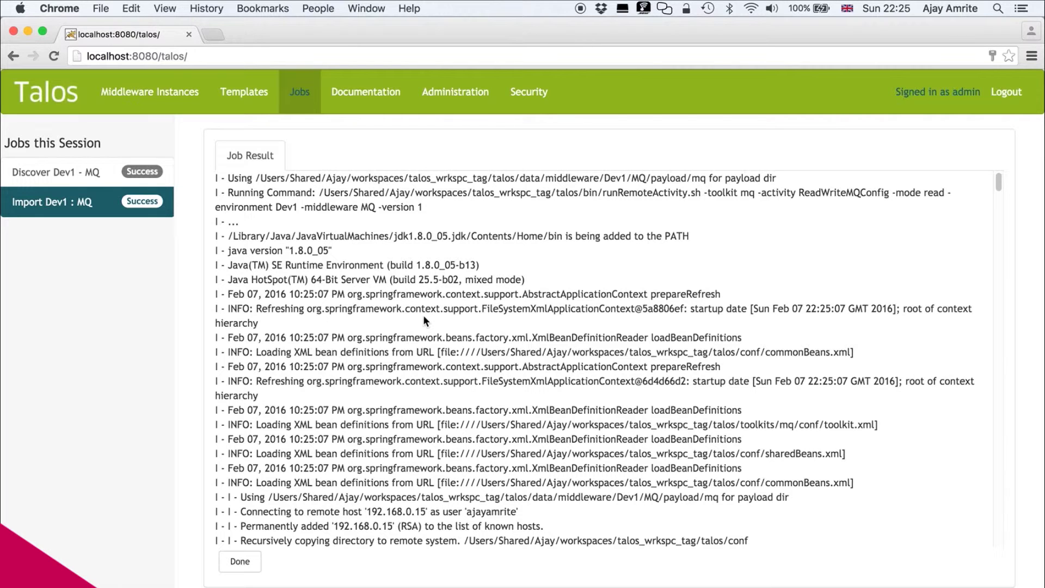
pyautogui.click(248, 564)
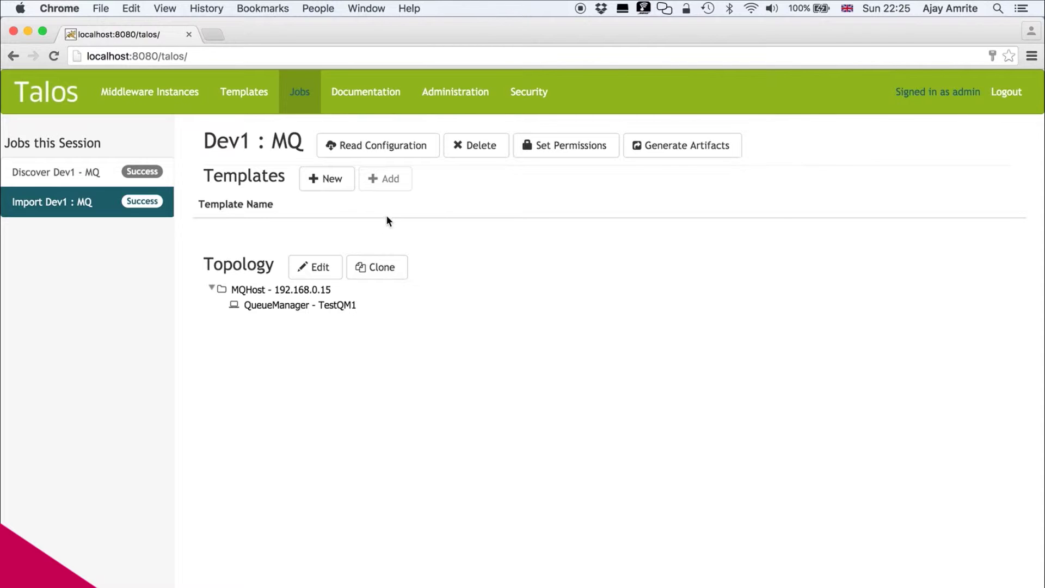
pyautogui.click(175, 98)
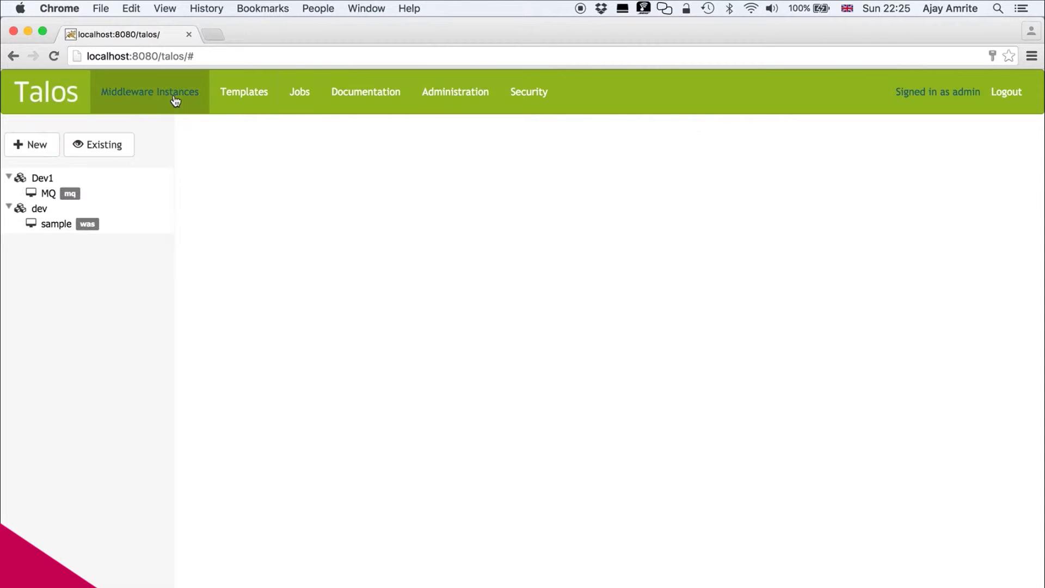
# - From Dev1 : MQ, start a new mq template including MQConfig.json with Queue Manager expanded
pyautogui.click(48, 194)
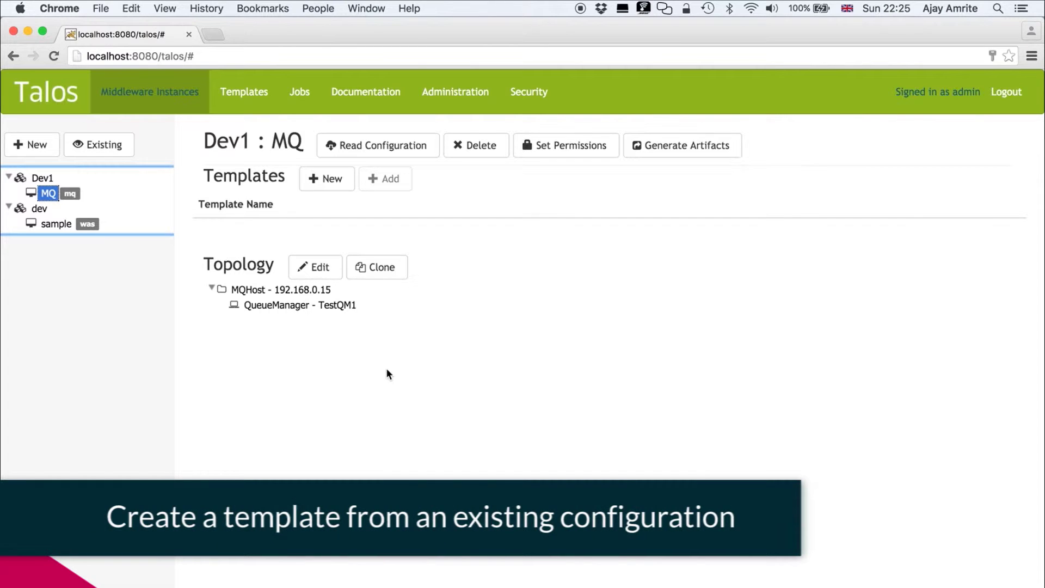
pyautogui.click(331, 185)
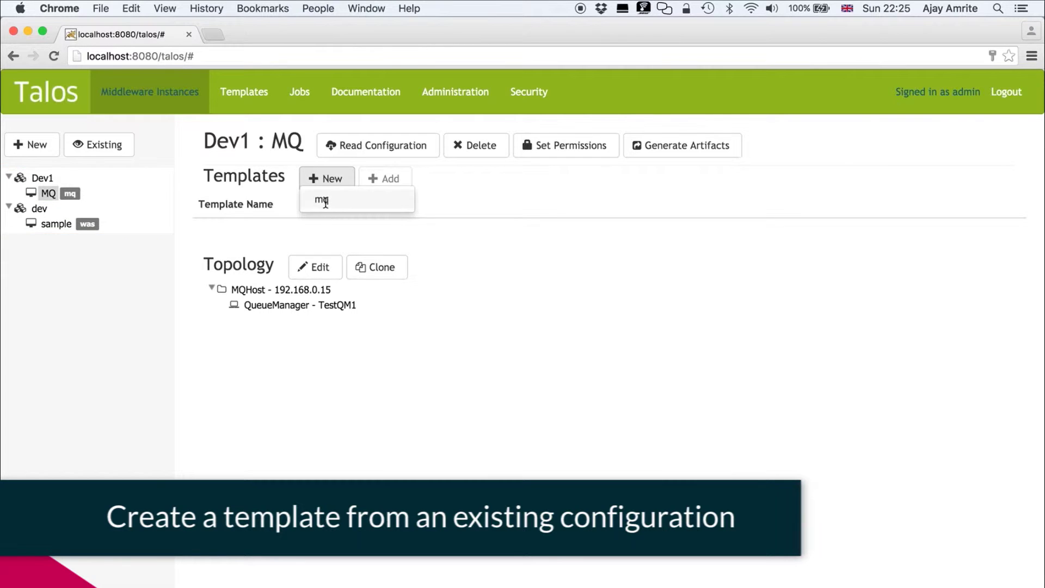
pyautogui.click(327, 203)
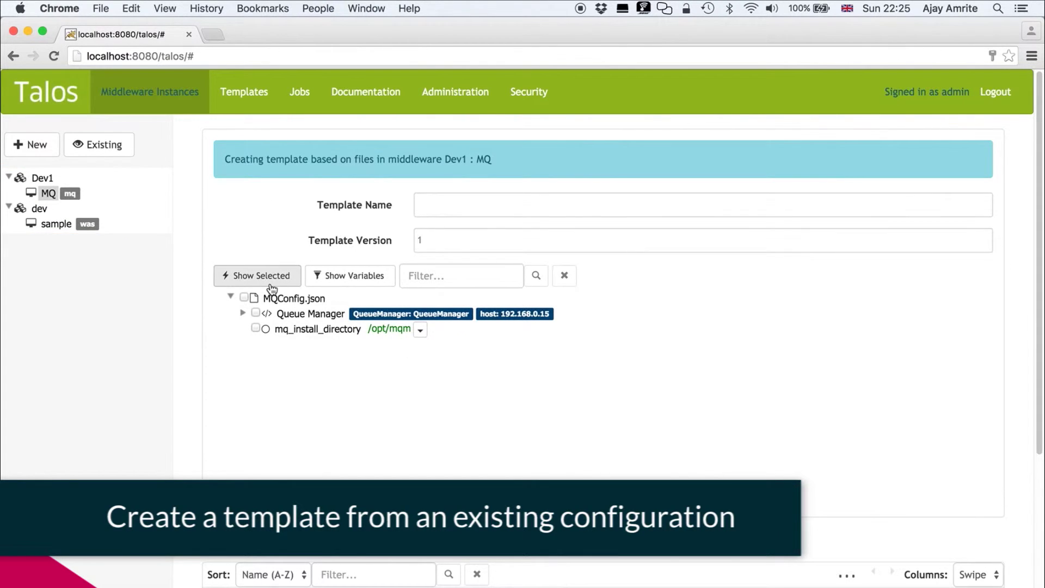
pyautogui.click(244, 297)
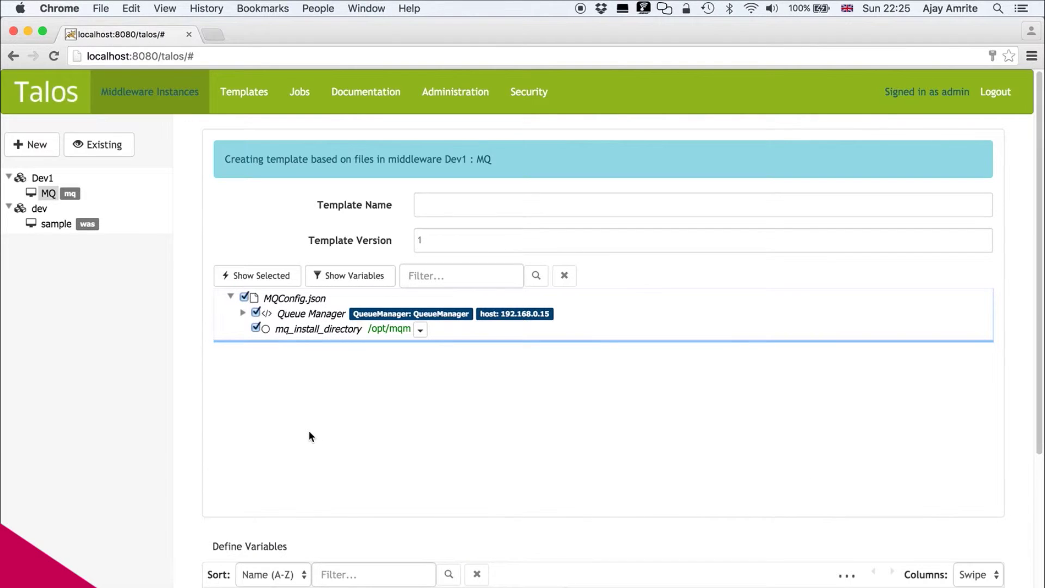
pyautogui.click(243, 313)
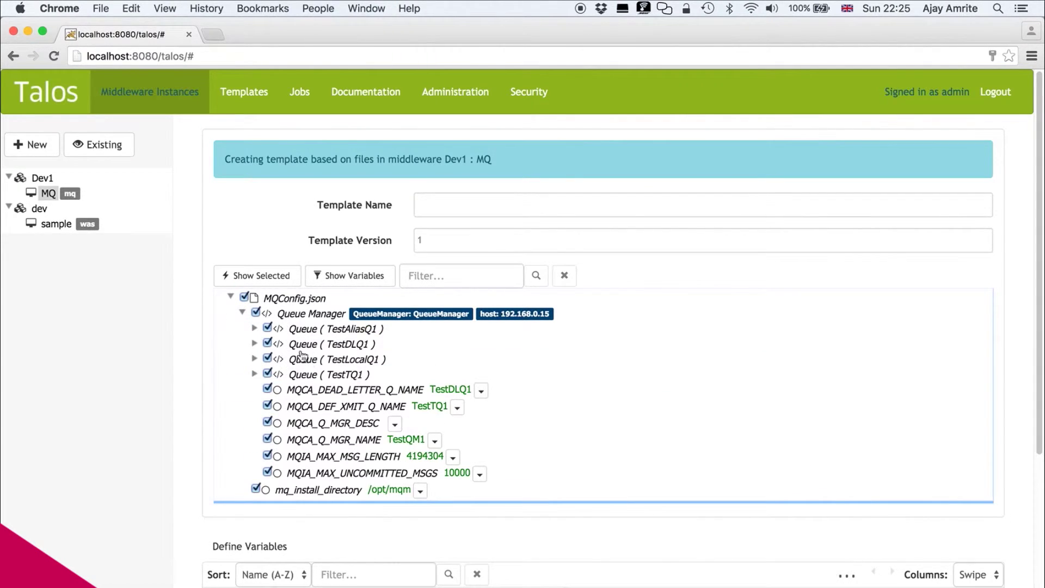
pyautogui.scroll(-3, 408, 393)
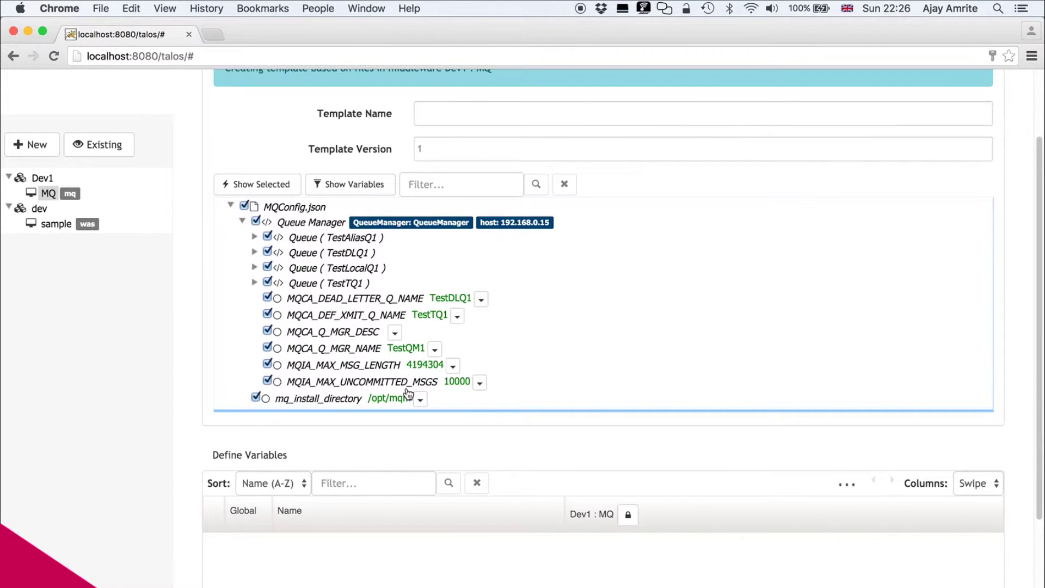
pyautogui.scroll(-3, 408, 393)
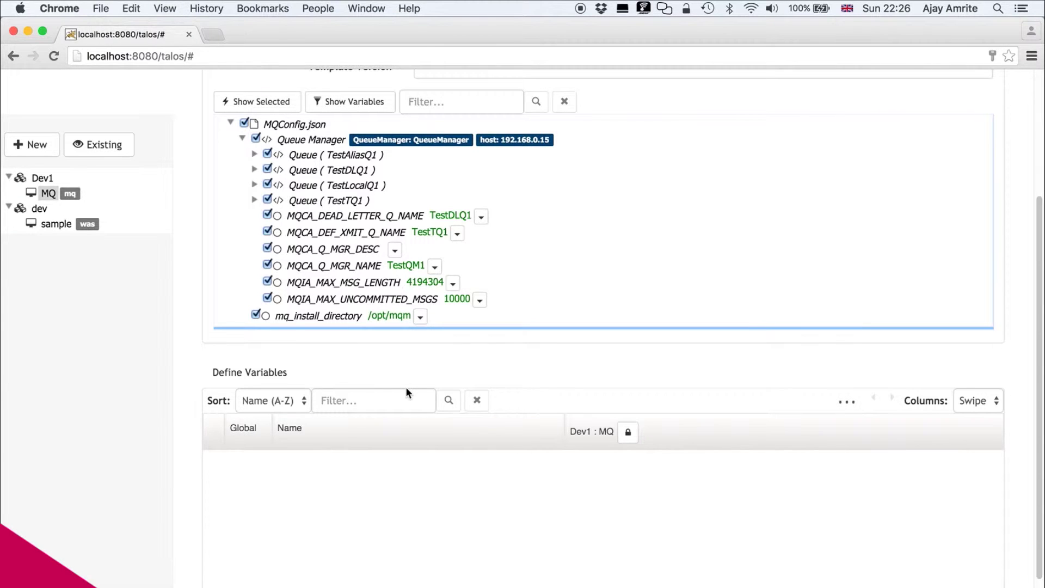
pyautogui.click(422, 322)
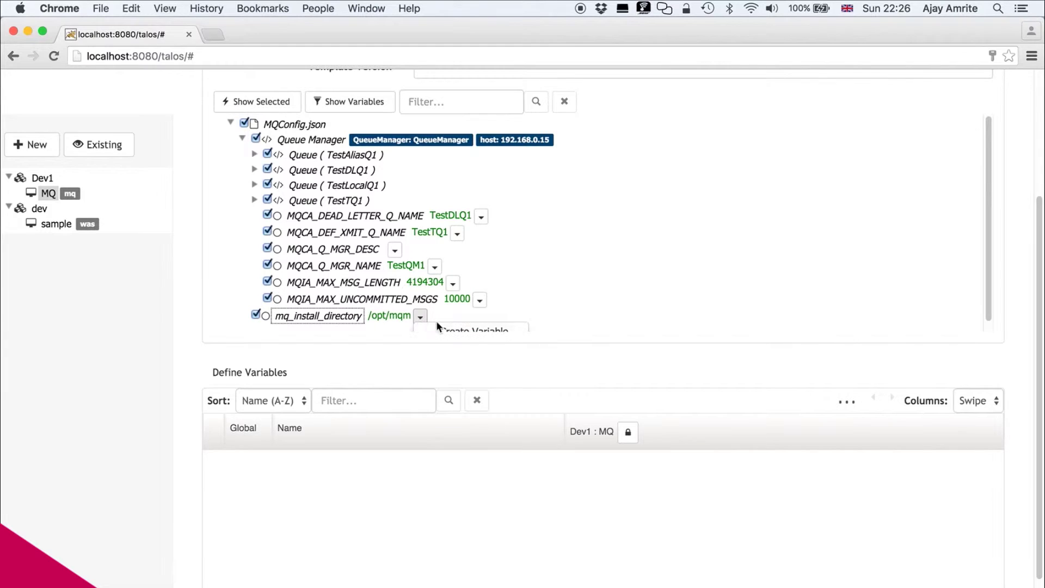
# - Make mq_install_directory and TestLocalQ1's MQIA_MAX_Q_DEPTH 5000 into template variables
pyautogui.click(460, 328)
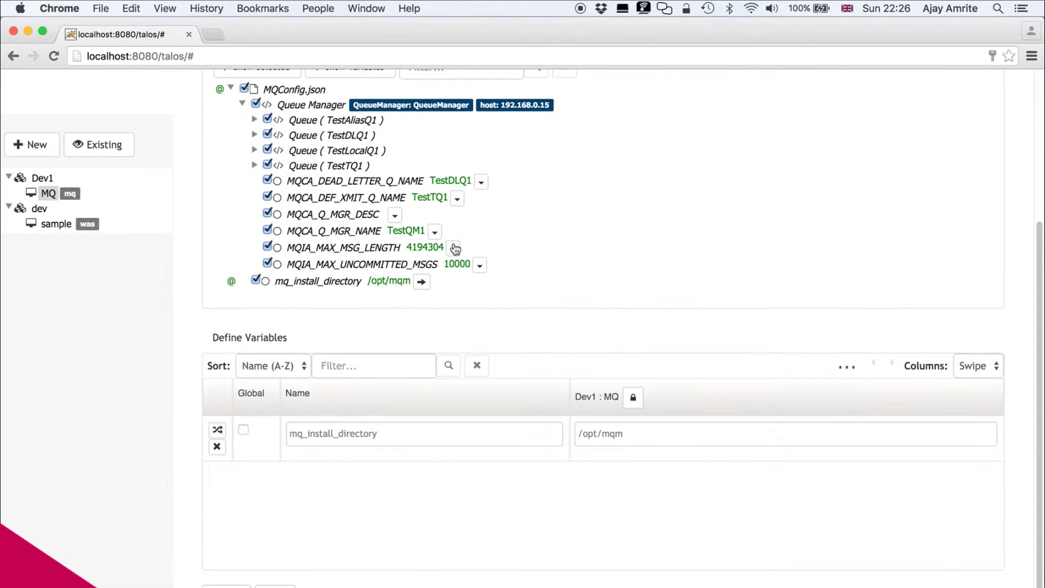
pyautogui.click(253, 151)
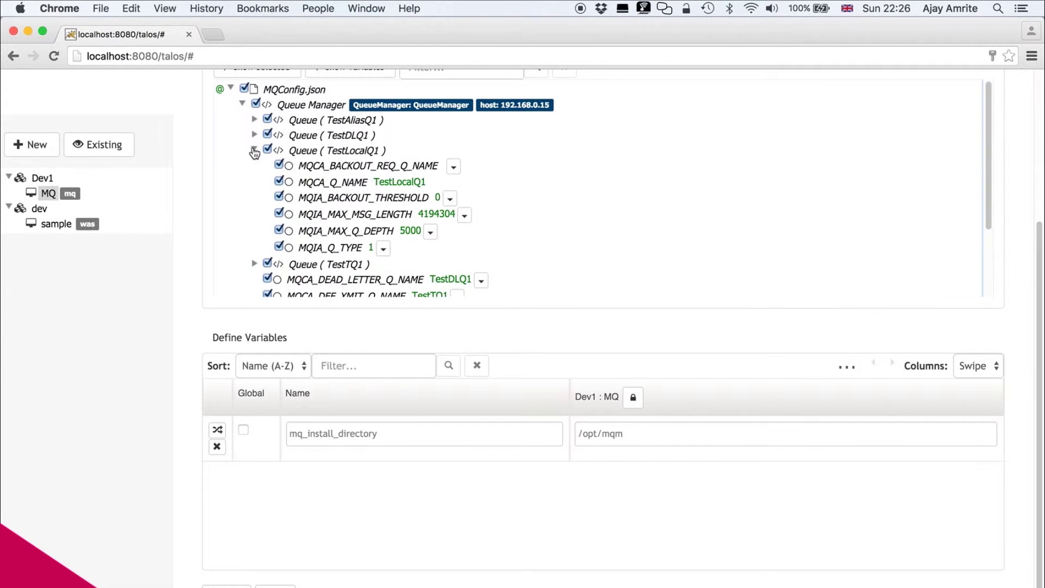
pyautogui.click(432, 234)
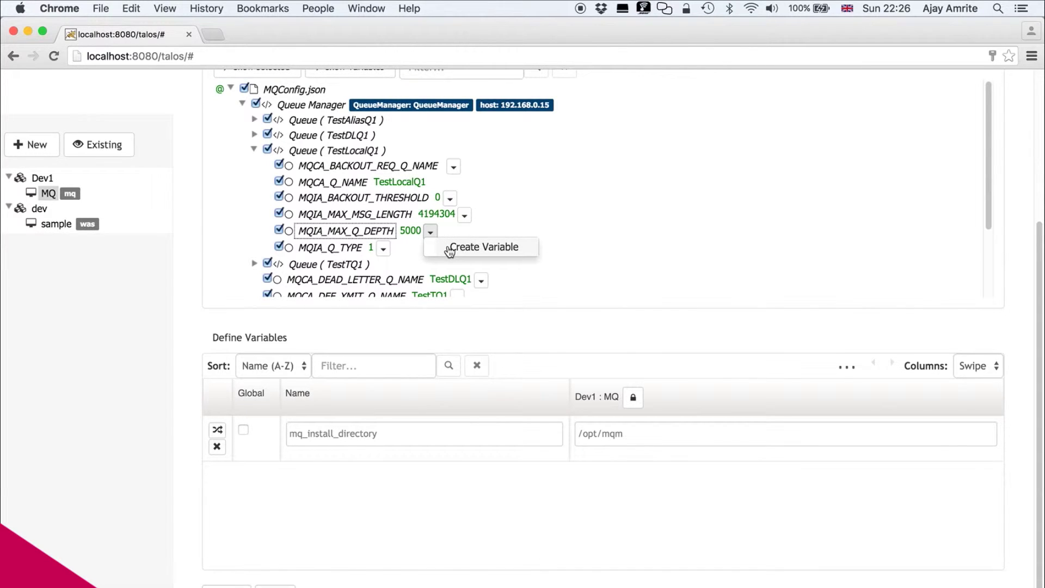
pyautogui.click(450, 250)
pyautogui.scroll(-1, 500, 407)
pyautogui.scroll(1, 503, 405)
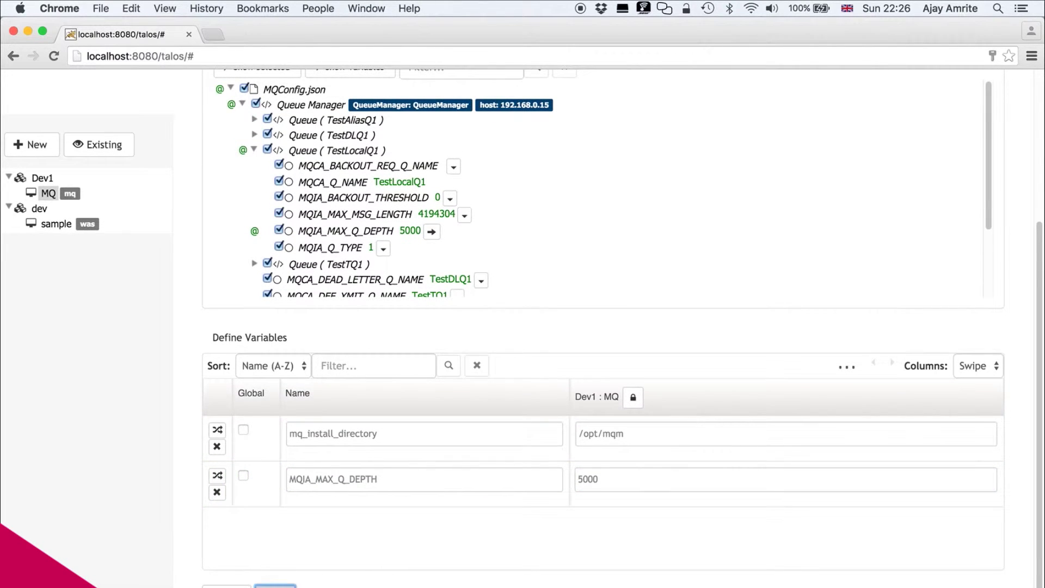
pyautogui.scroll(3, 441, 219)
pyautogui.scroll(10, 440, 219)
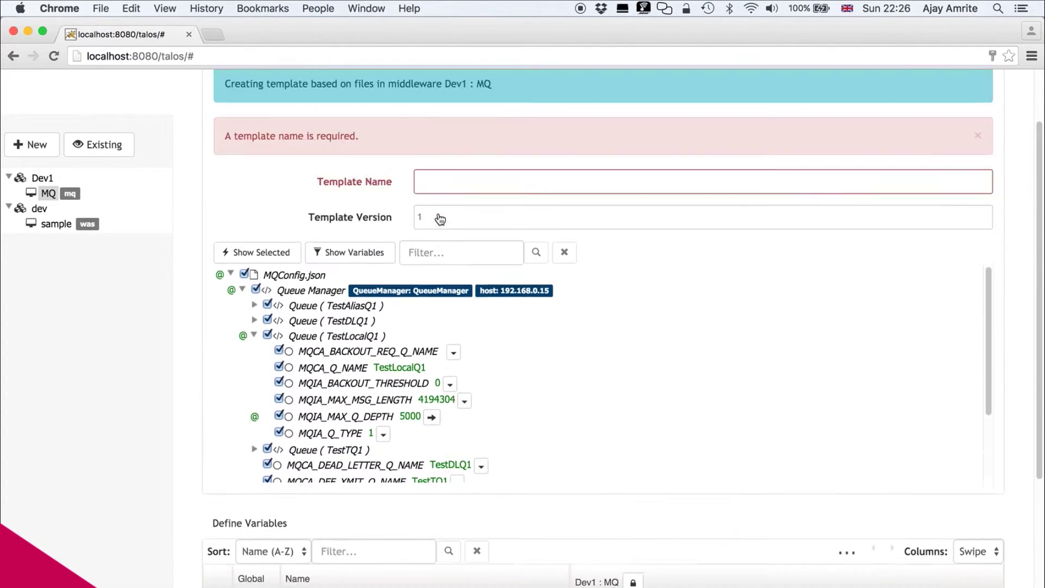
# - Name the template StdQs and generate it from the selected files
pyautogui.click(466, 250)
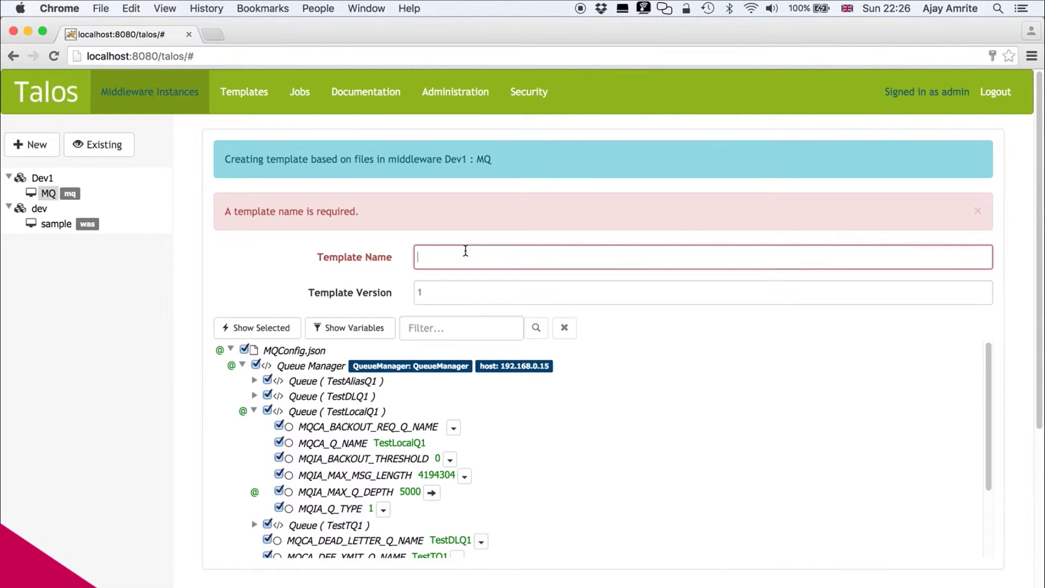
pyautogui.write('StdQs')
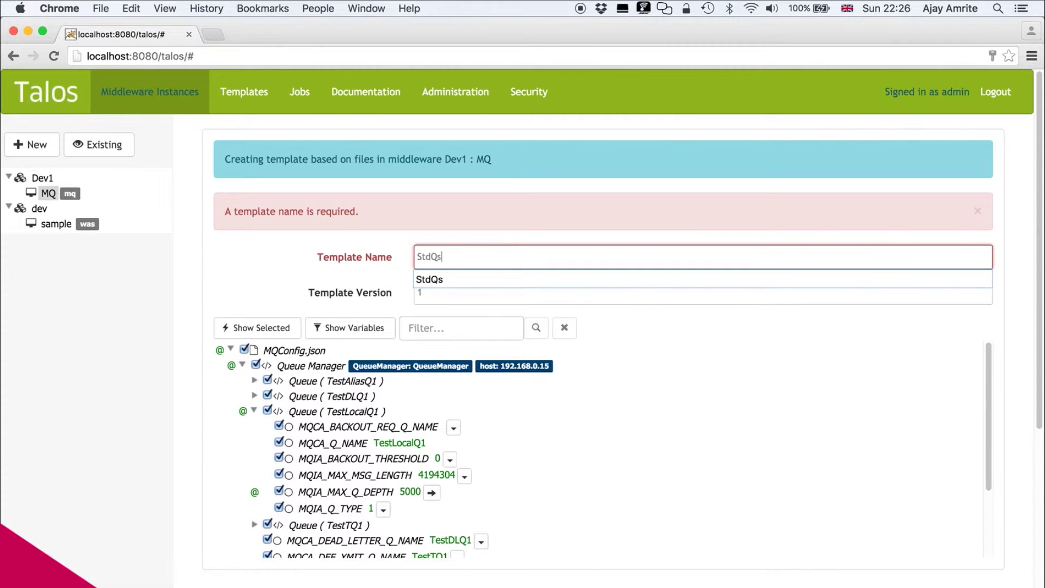
pyautogui.click(622, 297)
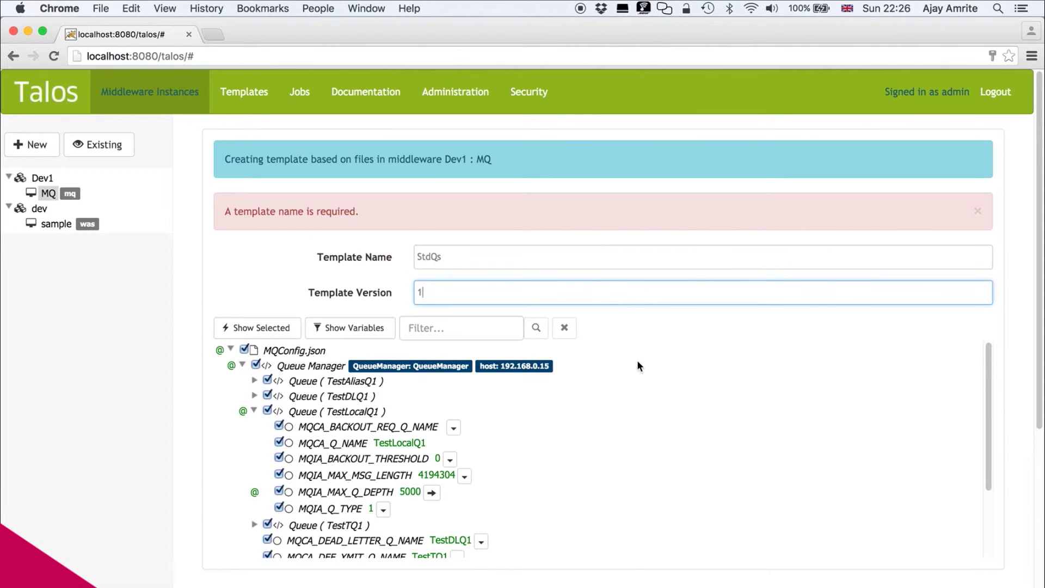
pyautogui.scroll(-3, 646, 441)
pyautogui.scroll(-6, 646, 439)
pyautogui.click(276, 585)
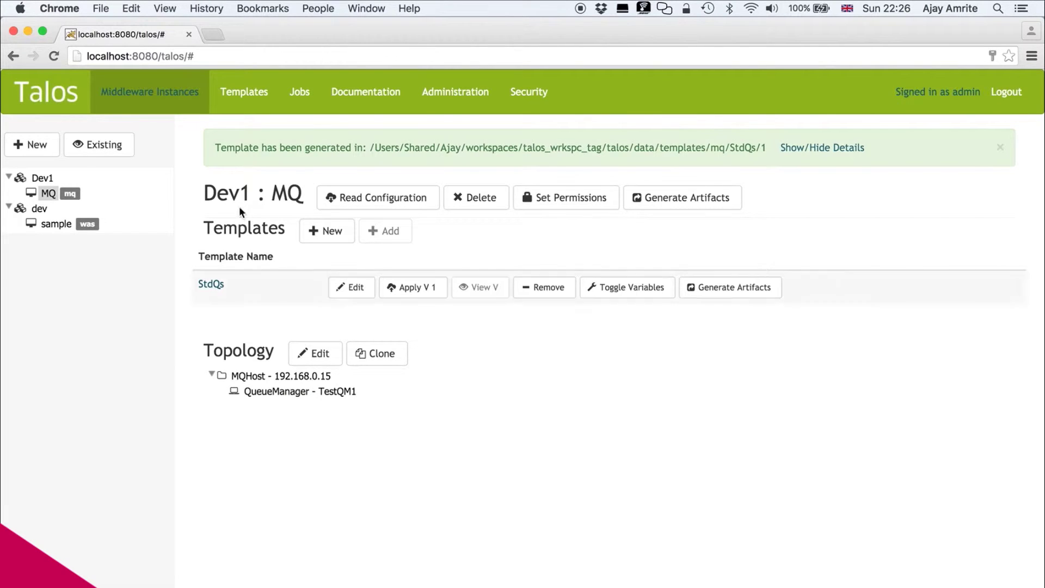
# - Review StdQs and its variables under Templates, then reopen the Discover Existing Middleware form
pyautogui.click(241, 102)
pyautogui.click(52, 193)
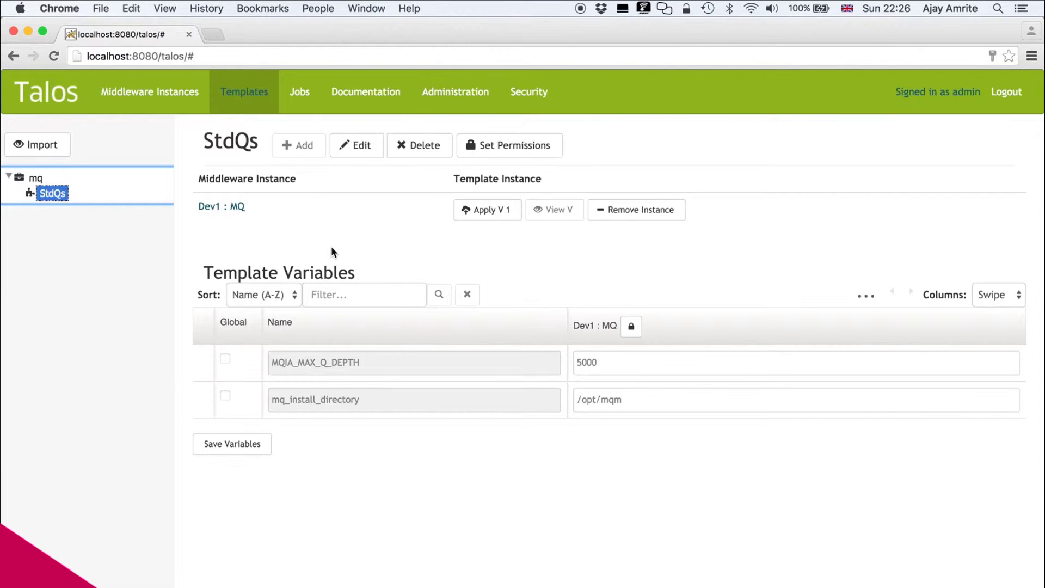
pyautogui.click(176, 95)
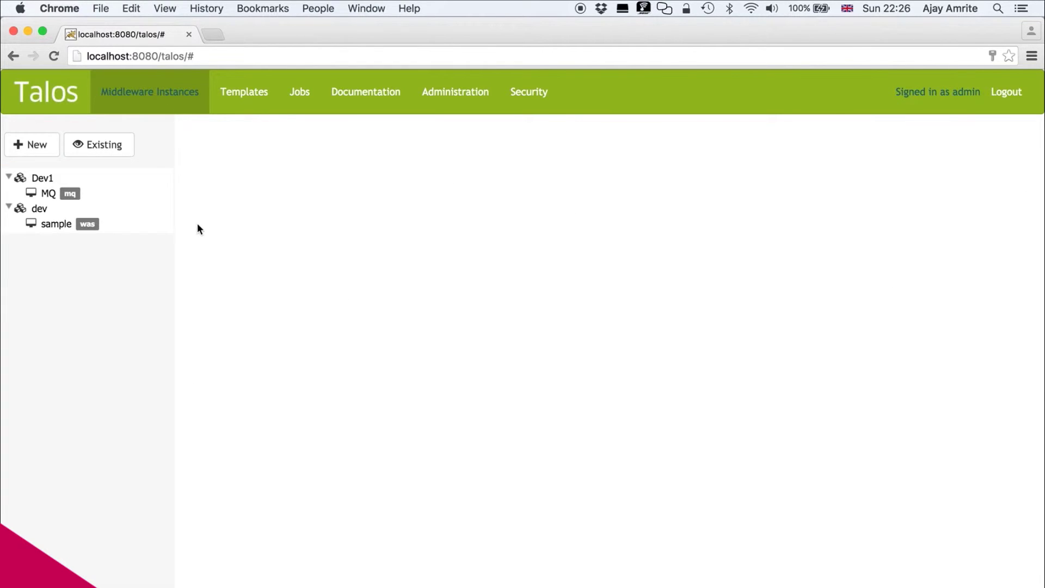
pyautogui.click(113, 146)
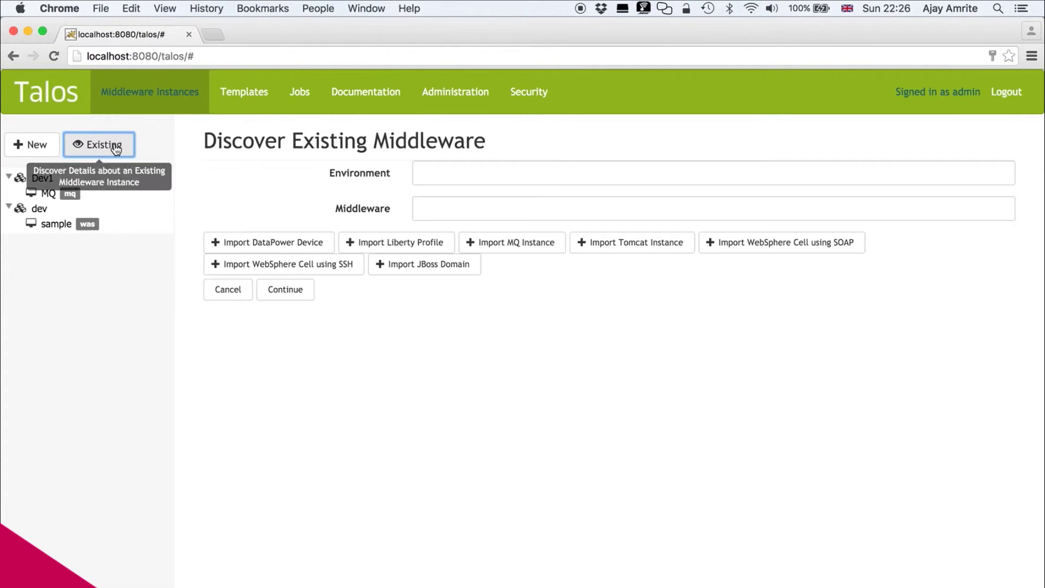
pyautogui.click(559, 178)
# - Enter environment Dev2 and middleware MQ, and choose Import MQ Instance
pyautogui.write('Dev')
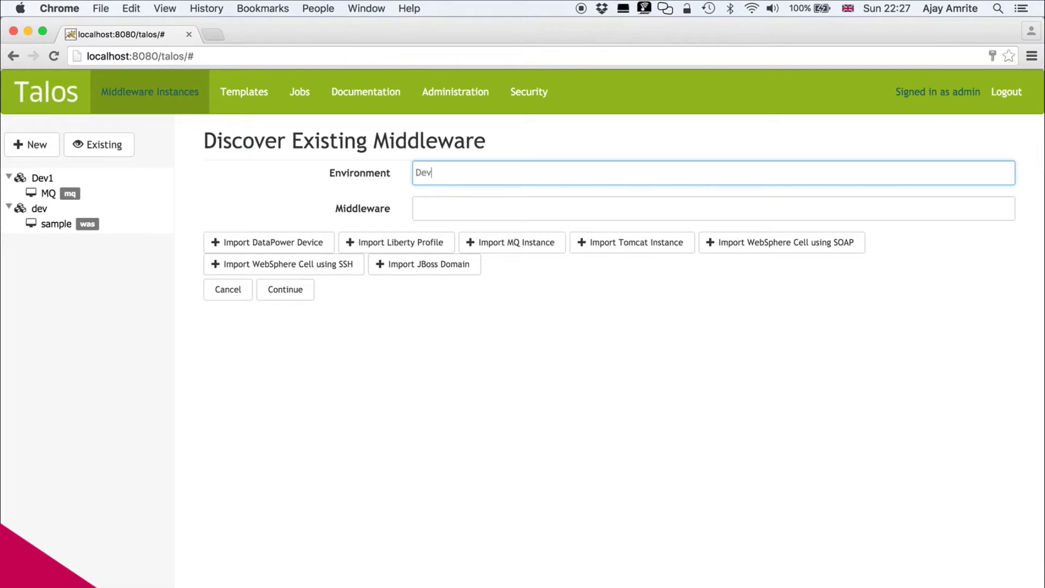
pyautogui.write('2')
pyautogui.press('Tab')
pyautogui.write('MQ')
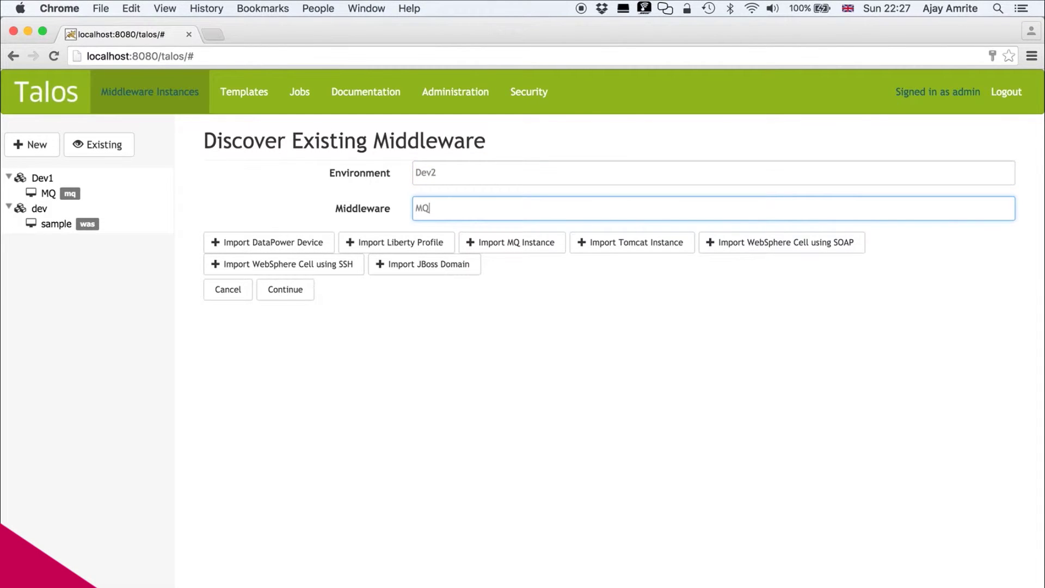
pyautogui.click(515, 242)
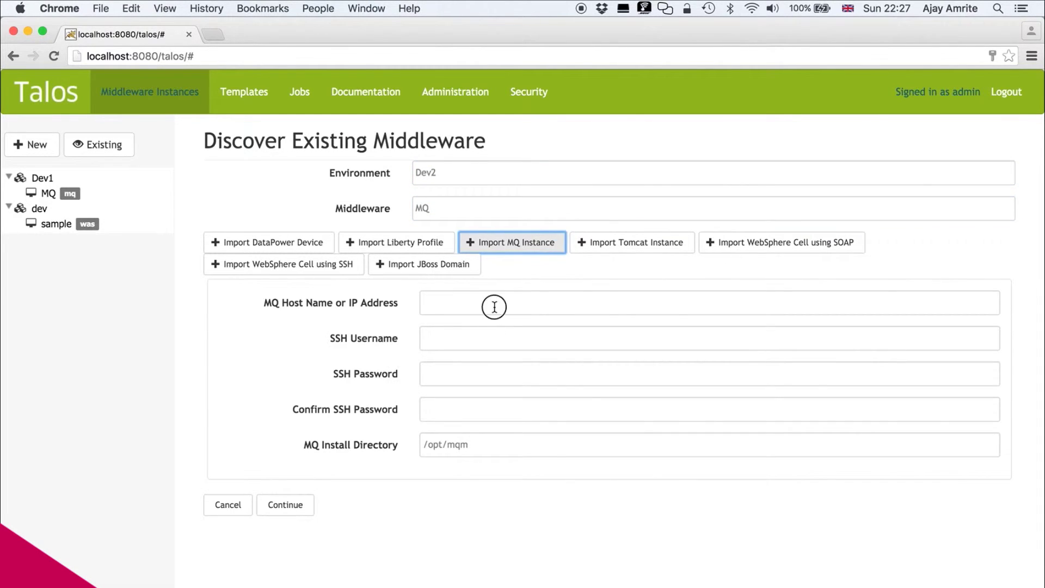
# - Set the MQ host address to 192.168.0.18
pyautogui.click(494, 306)
pyautogui.write('192')
pyautogui.press('Down')
pyautogui.press('Return')
pyautogui.press('BackSpace')
pyautogui.write('8')
# - Enter the SSH username, password and confirmation, then submit the Dev2 MQ discovery
pyautogui.click(435, 338)
pyautogui.press('Tab')
pyautogui.write('•••••')
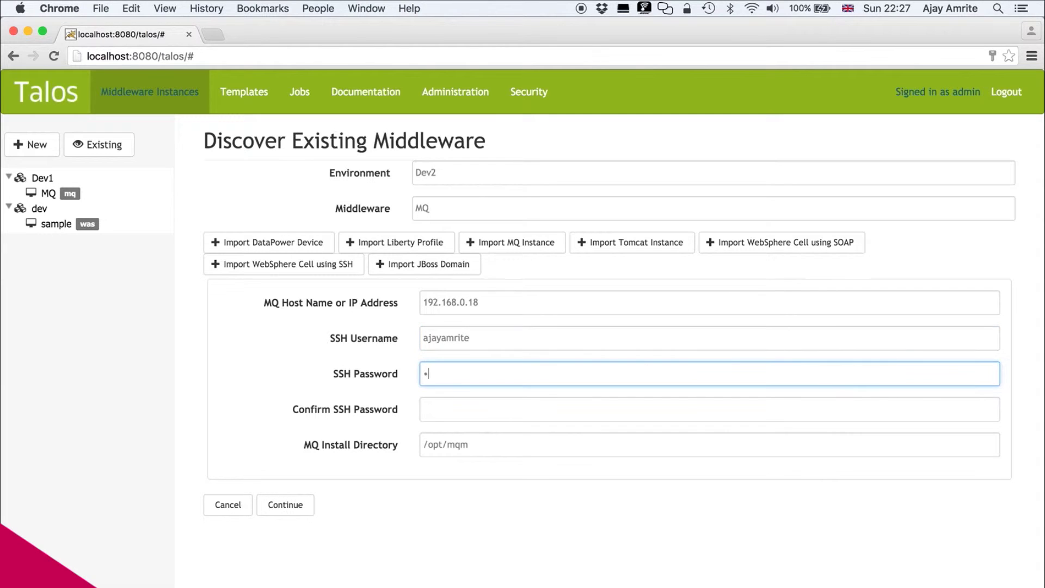
pyautogui.write('••••')
pyautogui.press('Tab')
pyautogui.write('•••••')
pyautogui.write('1')
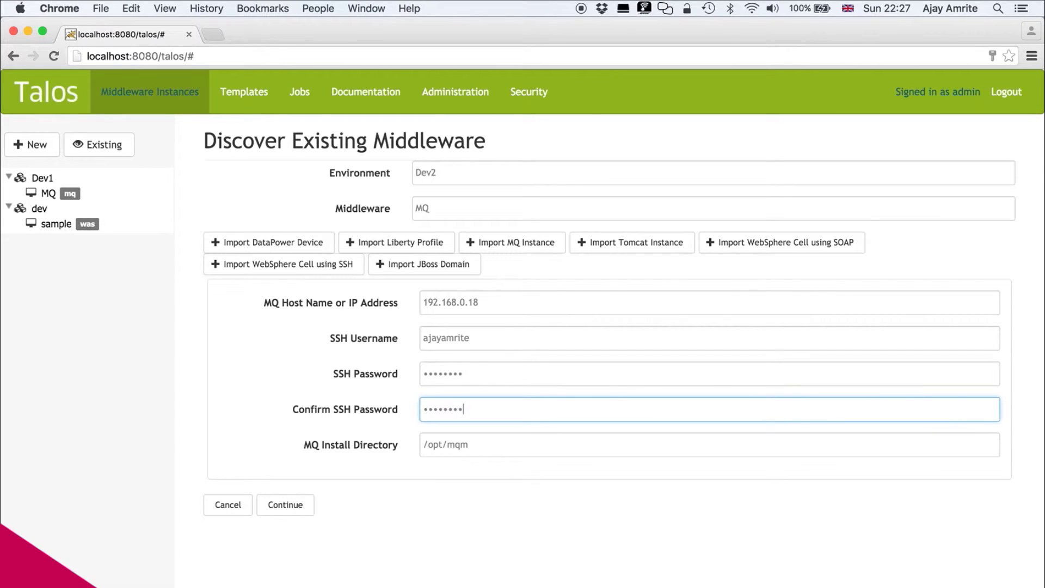
pyautogui.click(494, 445)
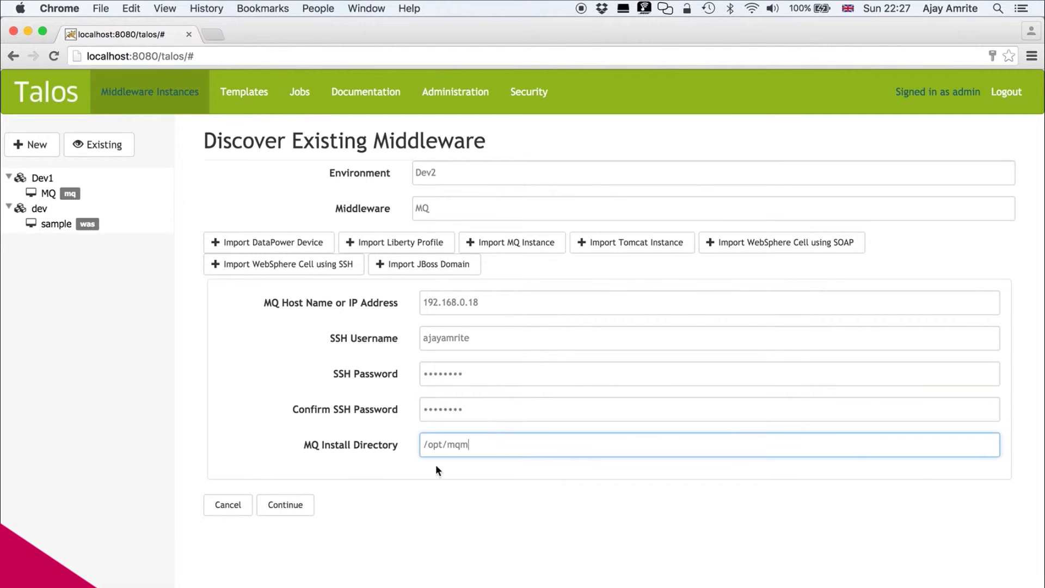
pyautogui.click(301, 505)
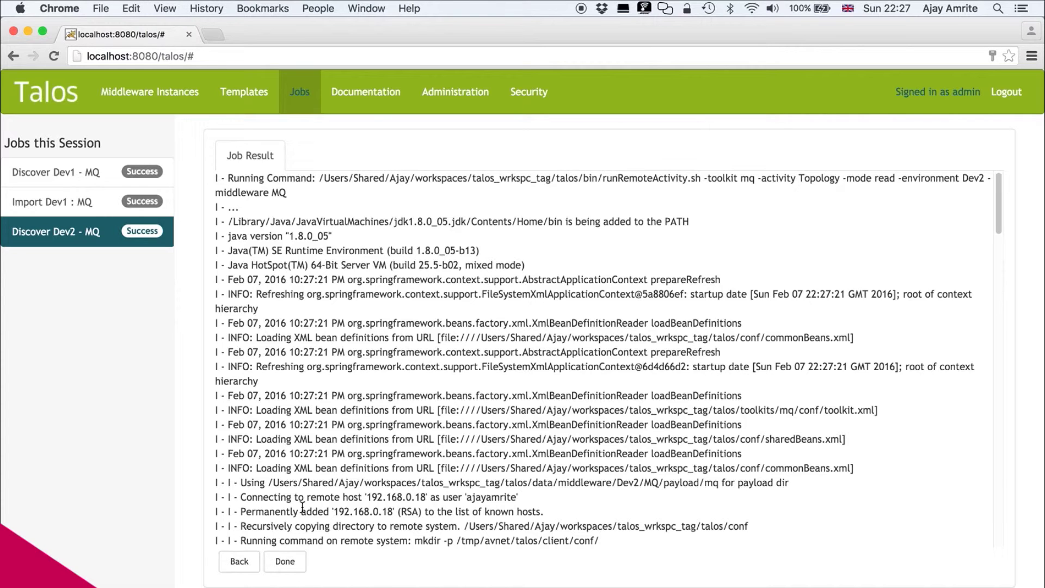
# - Close the finished discovery job to view Dev2 : MQ with MQHost 192.168.0.18
pyautogui.click(288, 565)
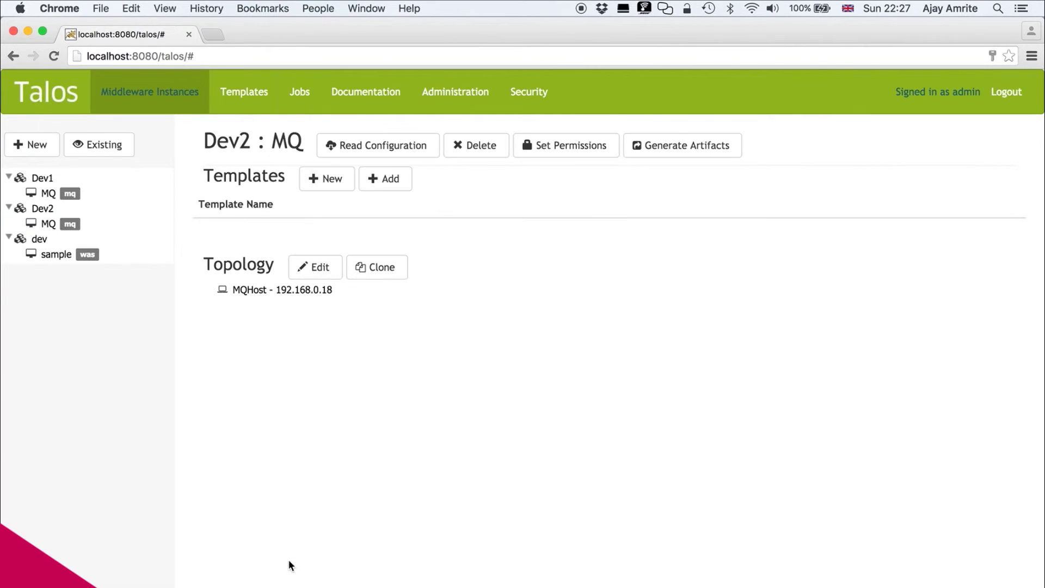
# - Edit the Dev2 MQ topology and add a queue manager under MQHost
pyautogui.click(258, 294)
pyautogui.click(322, 267)
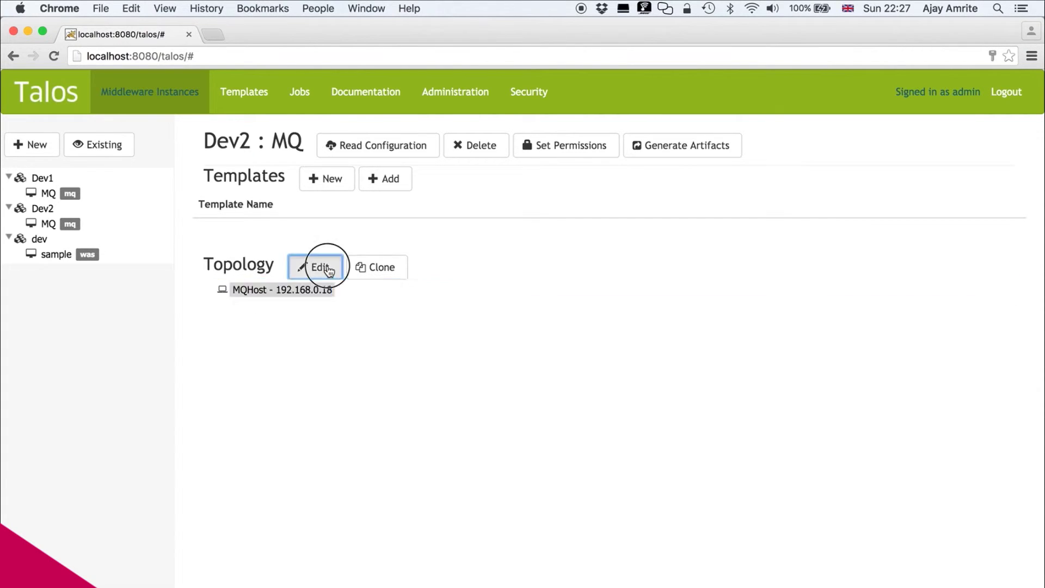
pyautogui.click(212, 279)
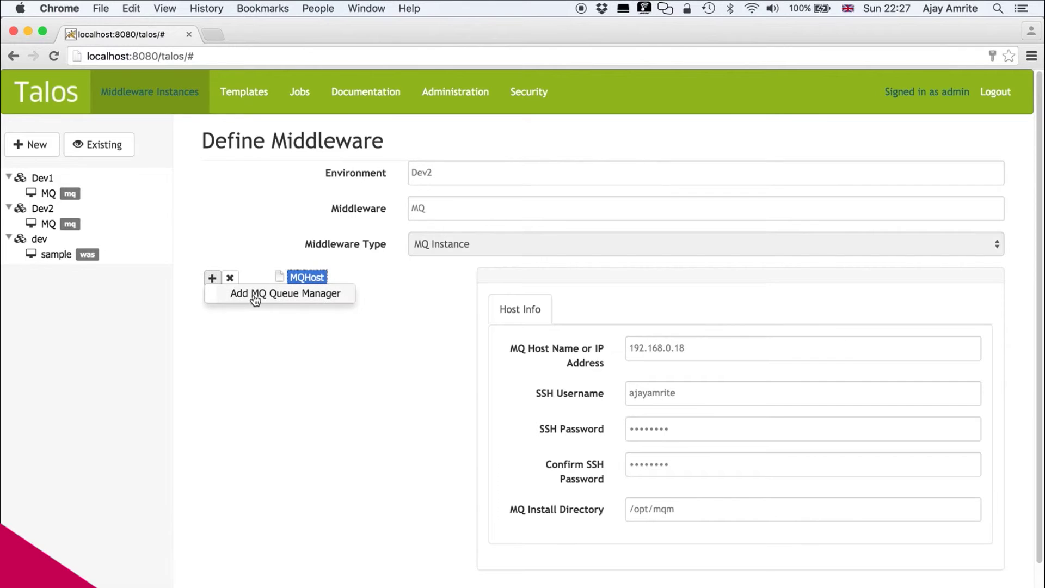
pyautogui.click(255, 290)
# - Name the queue manager TestQM1, describe it as 'TestQM1 Queue Manager', and save
pyautogui.click(644, 261)
pyautogui.write('TestQM1')
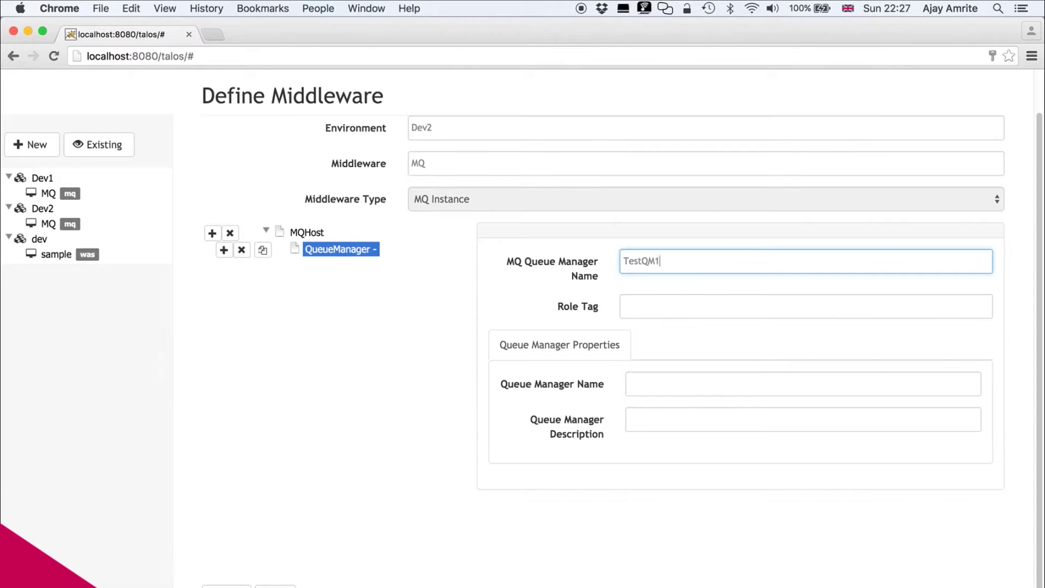
pyautogui.press('Tab')
pyautogui.press('Tab')
pyautogui.write('TestQM1')
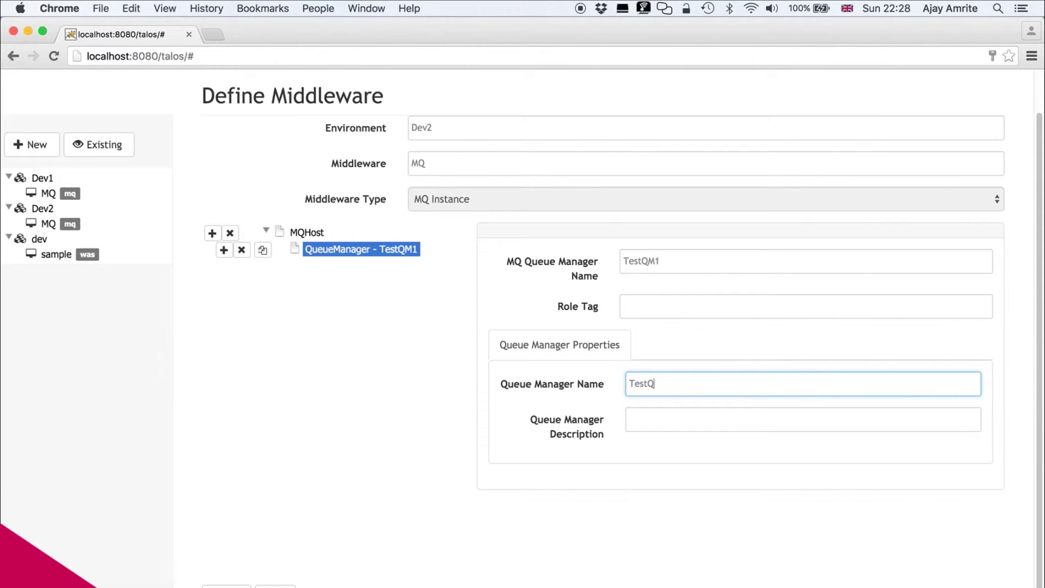
pyautogui.press('Tab')
pyautogui.write('Test')
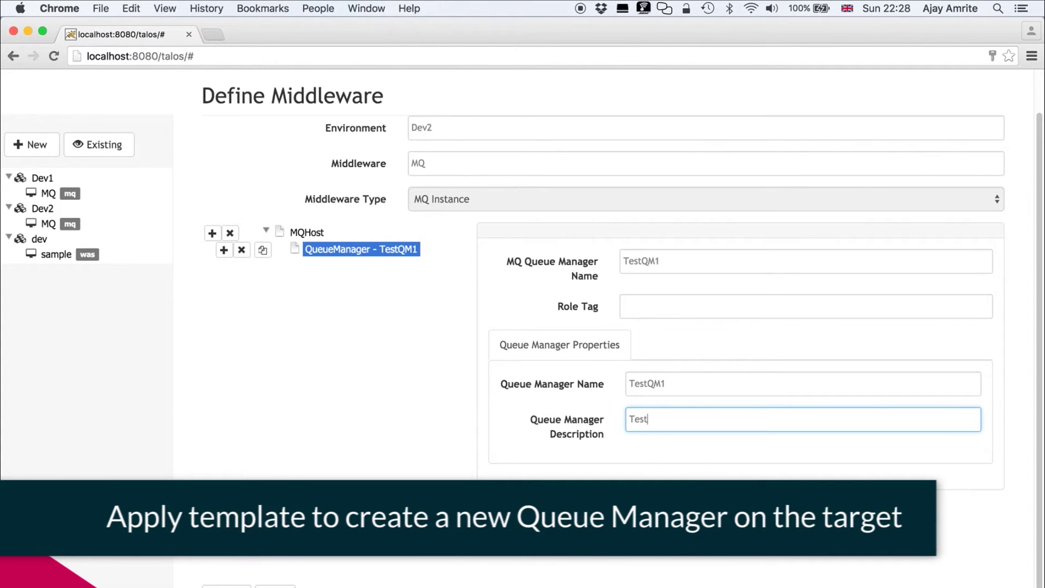
pyautogui.write('QM1 Queue Manager')
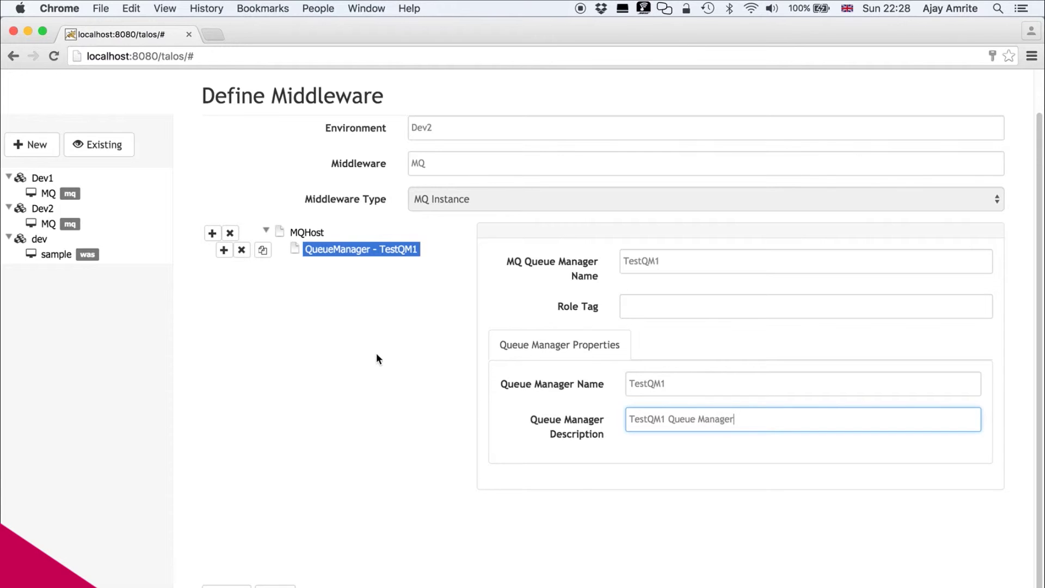
pyautogui.click(275, 586)
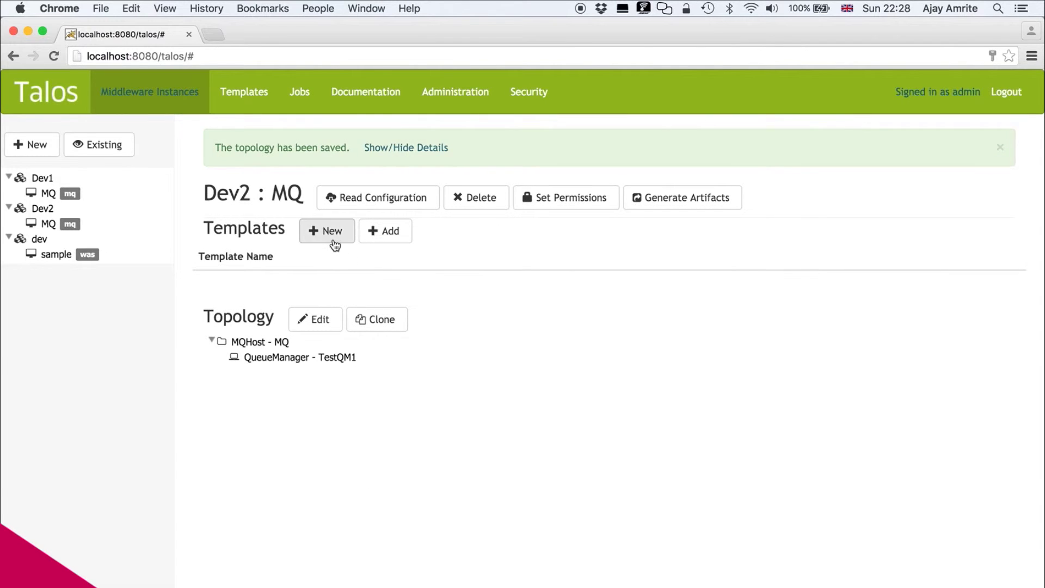
# - Attach StdQs to Dev2 : MQ with Dev2 MQIA_MAX_Q_DEPTH 100 and mq_install_directory /opt/mqm, then save
pyautogui.click(392, 233)
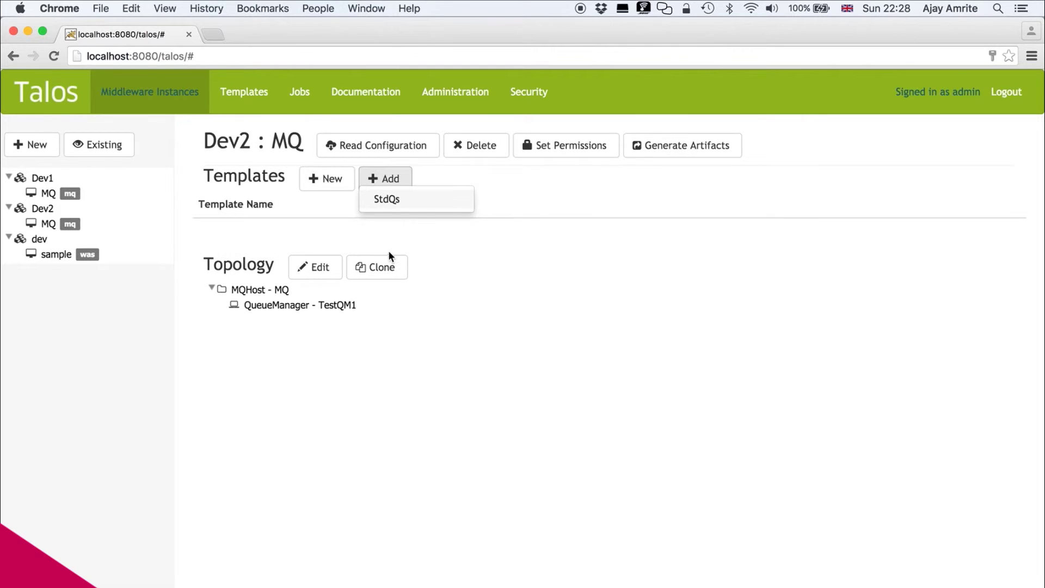
pyautogui.click(387, 200)
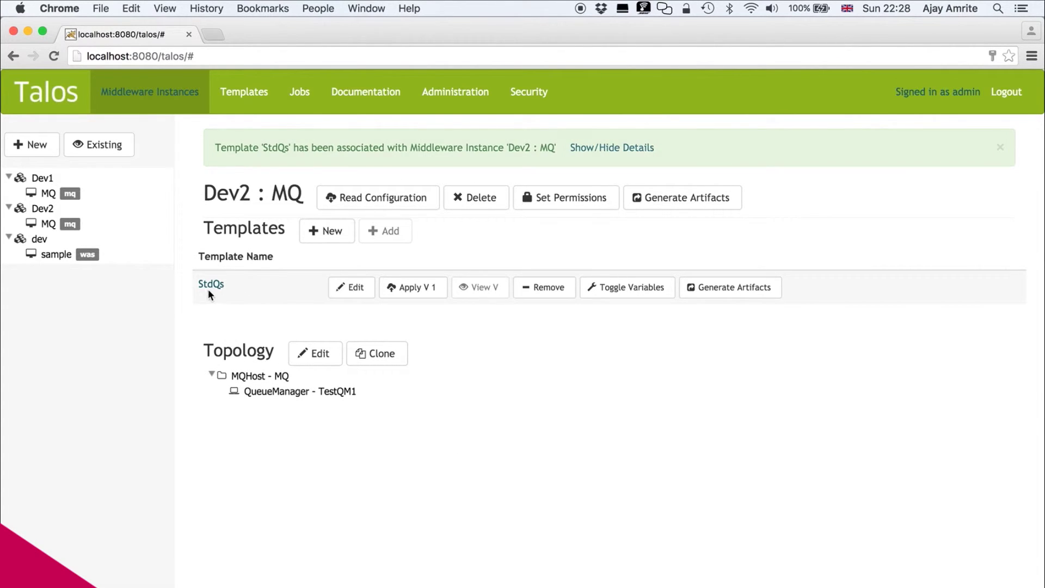
pyautogui.click(354, 288)
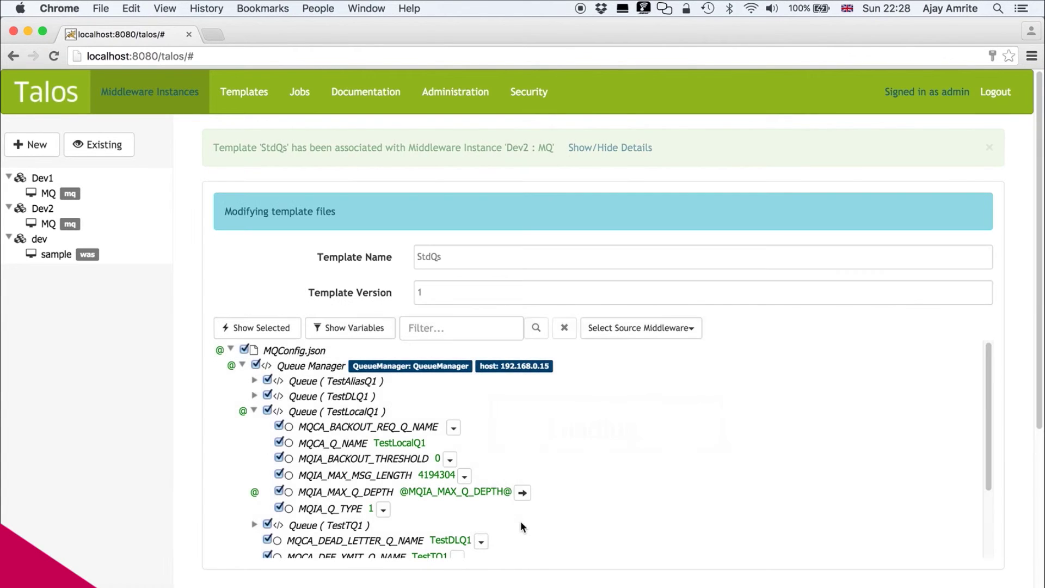
pyautogui.scroll(-10, 520, 521)
pyautogui.click(777, 430)
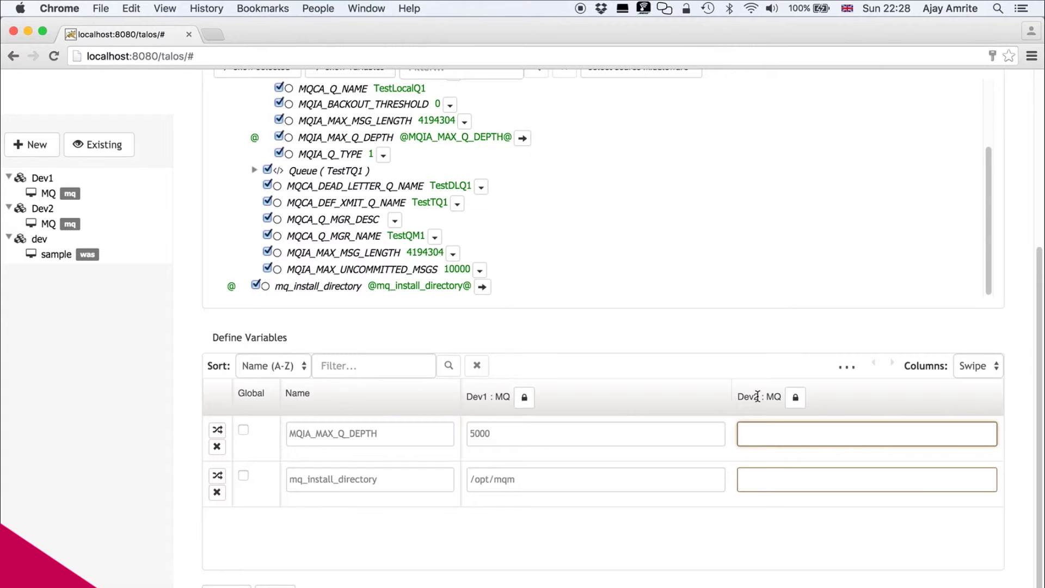
pyautogui.write('100')
pyautogui.click(785, 480)
pyautogui.write('/')
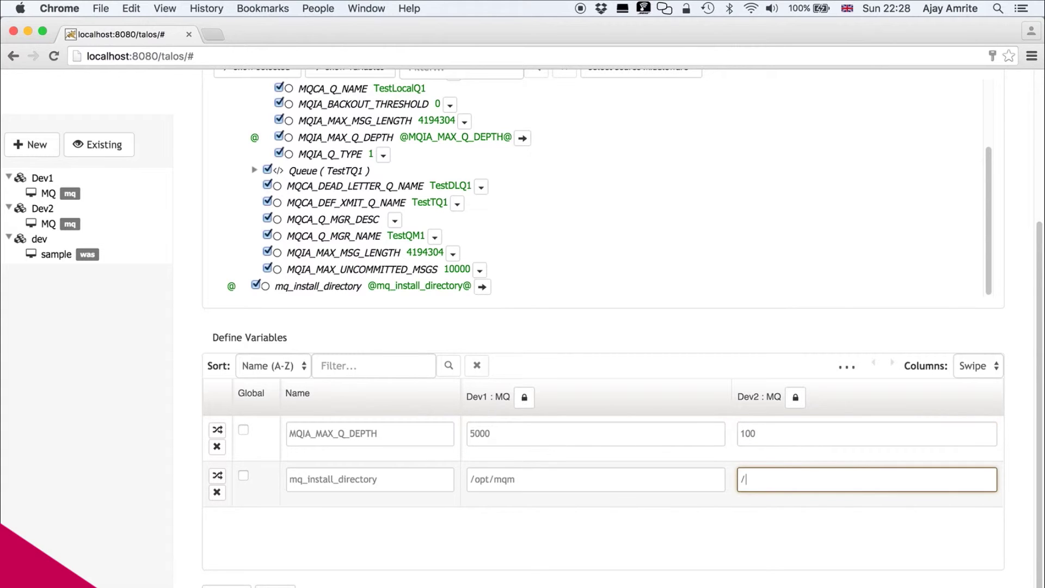
pyautogui.write('opt/mqm')
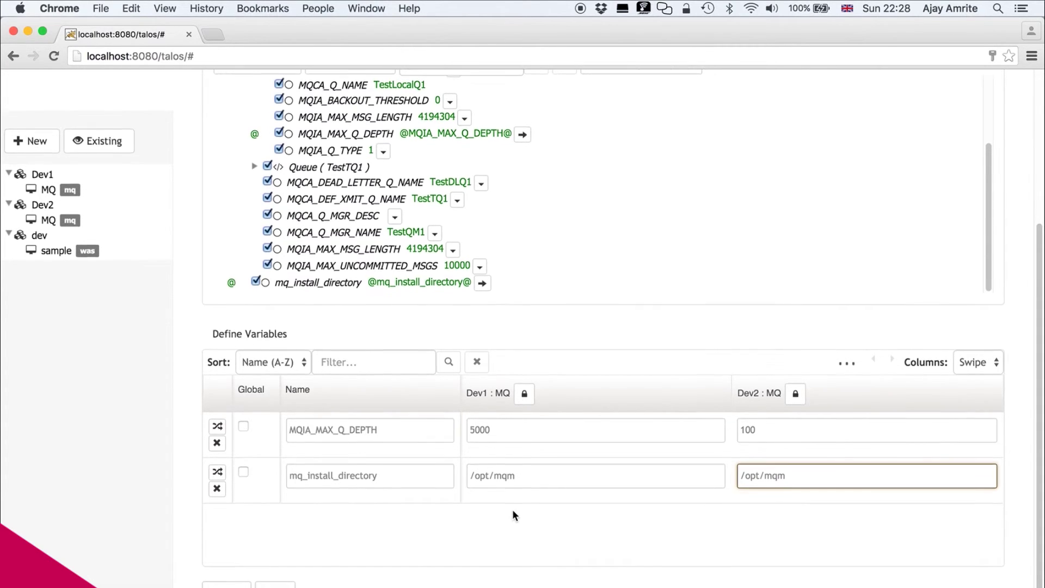
pyautogui.click(275, 586)
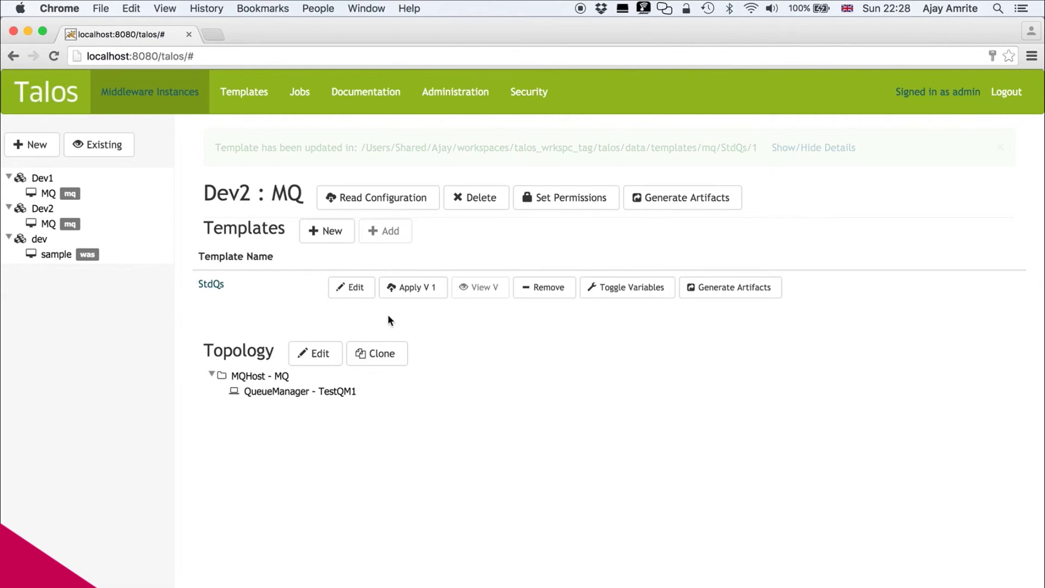
# - Apply StdQs version 1 on its row and generate the resulting artifacts
pyautogui.click(417, 292)
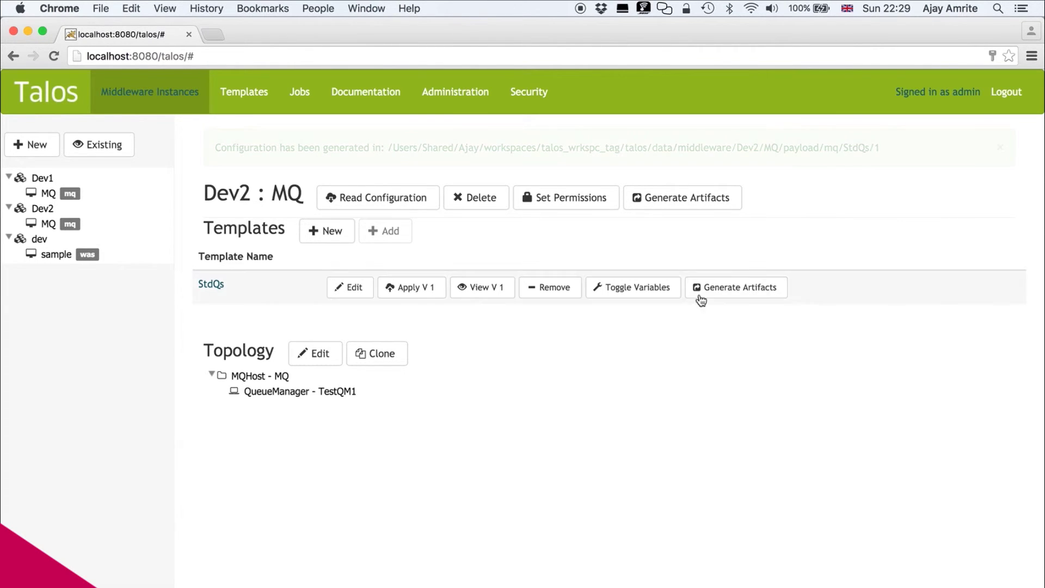
pyautogui.click(750, 293)
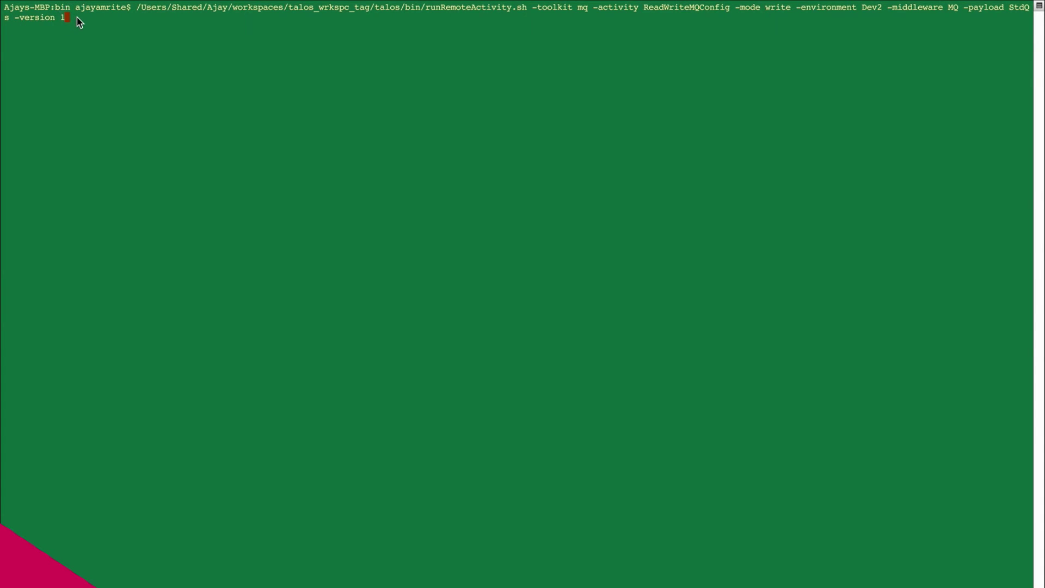
# - Execute the runRemoteActivity.sh ReadWriteMQConfig write command for Dev2 MQ with payload StdQs version 1
pyautogui.press('Return')
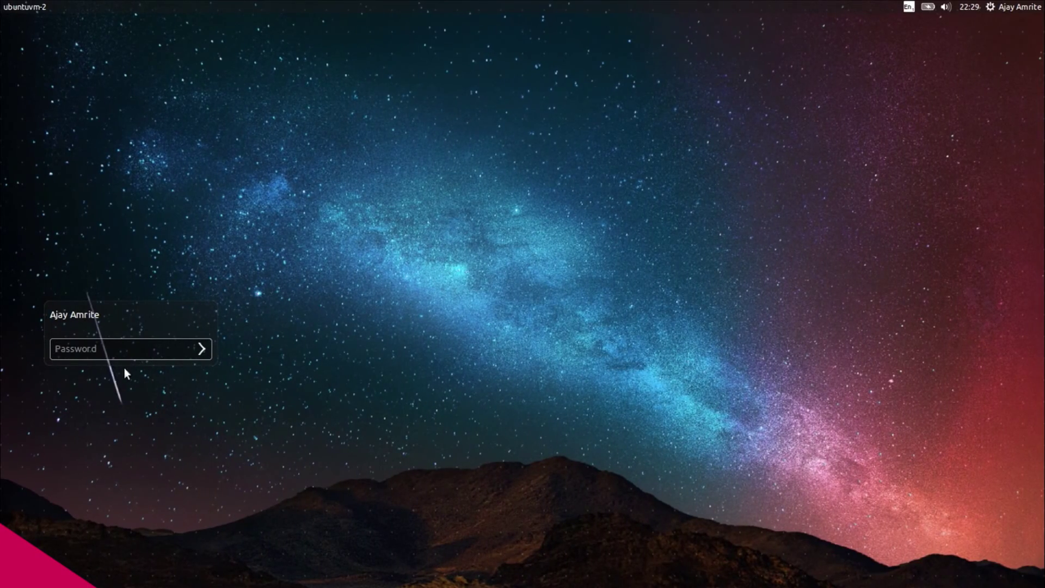
# - Enter the account password to unlock the ubuntuvm-2 desktop
pyautogui.write('••••••••')
pyautogui.press('Return')
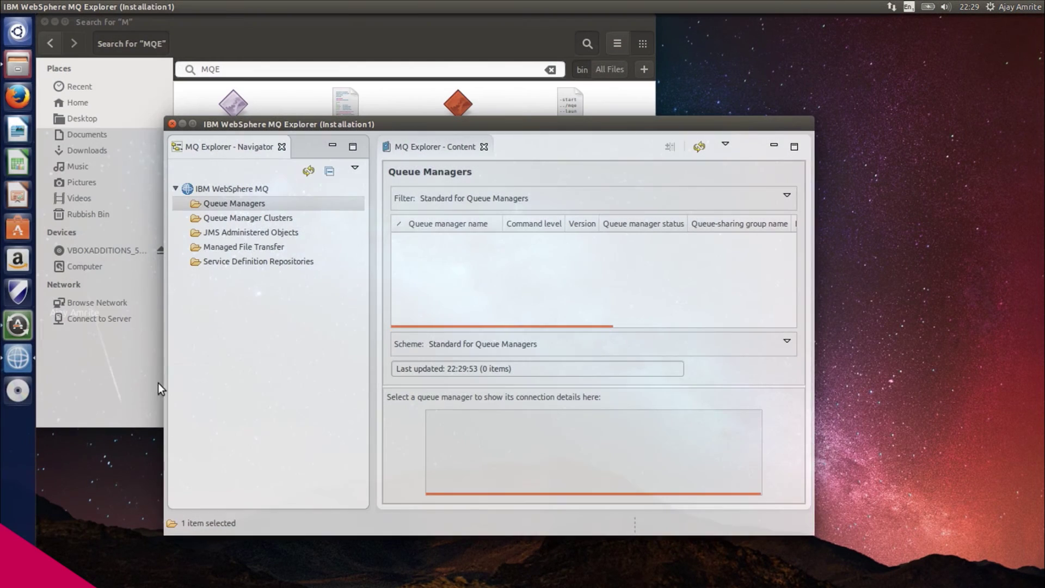
# - Refresh the navigator and expand Queue Managers > TestQM1 > Queues to list its queues
pyautogui.click(308, 171)
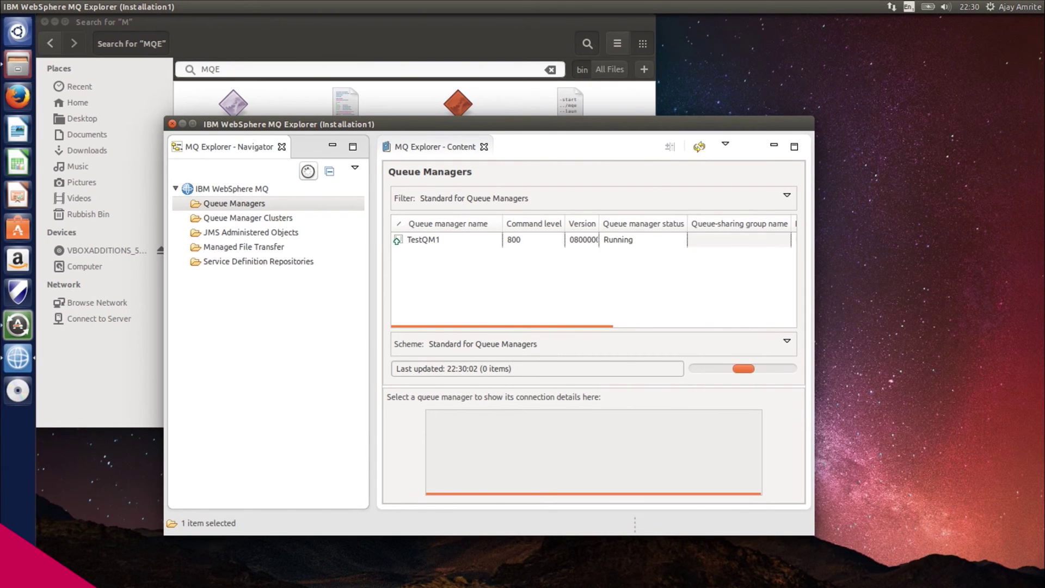
pyautogui.click(181, 205)
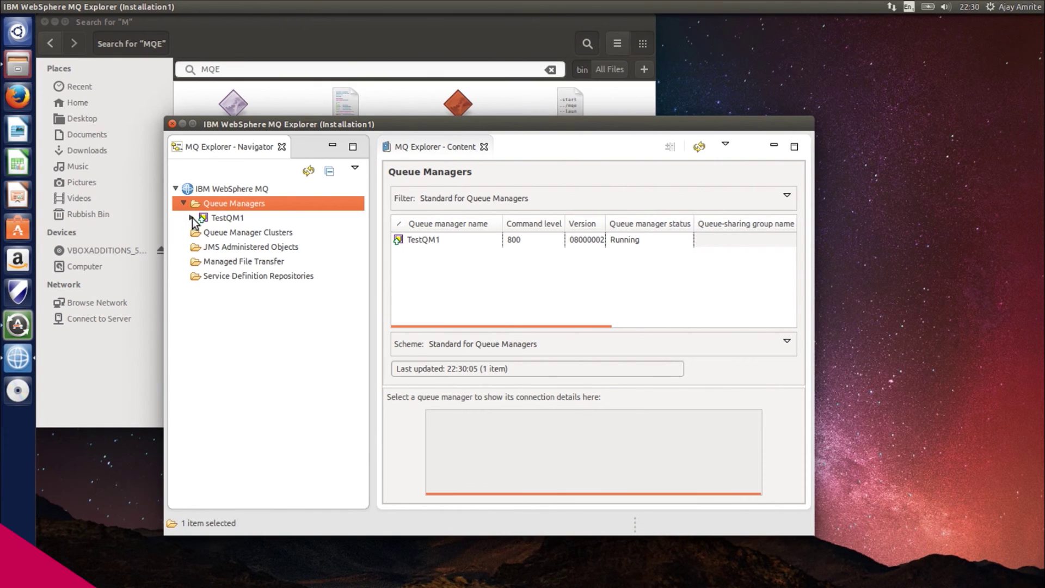
pyautogui.click(192, 218)
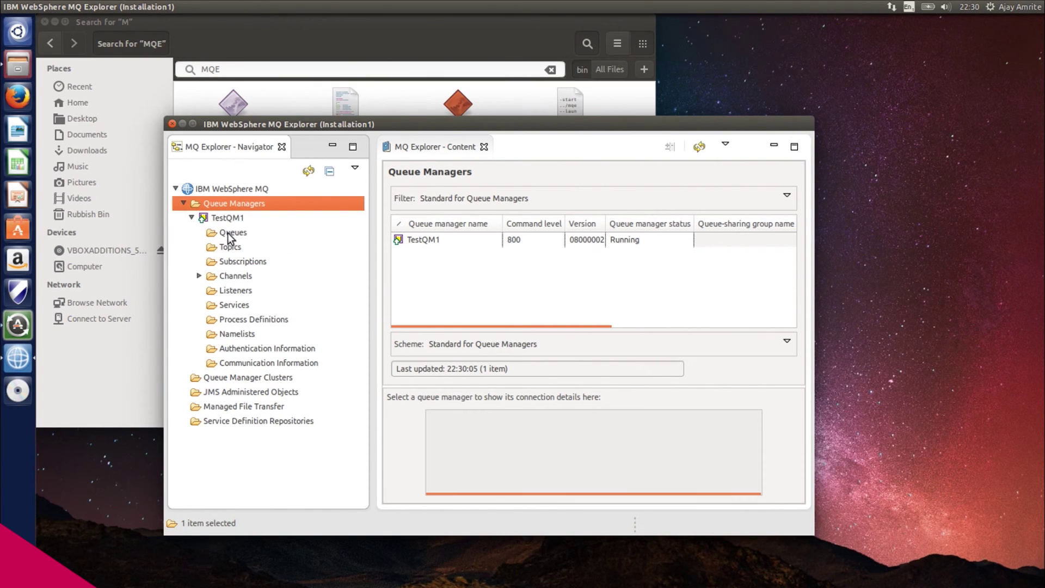
pyautogui.click(230, 234)
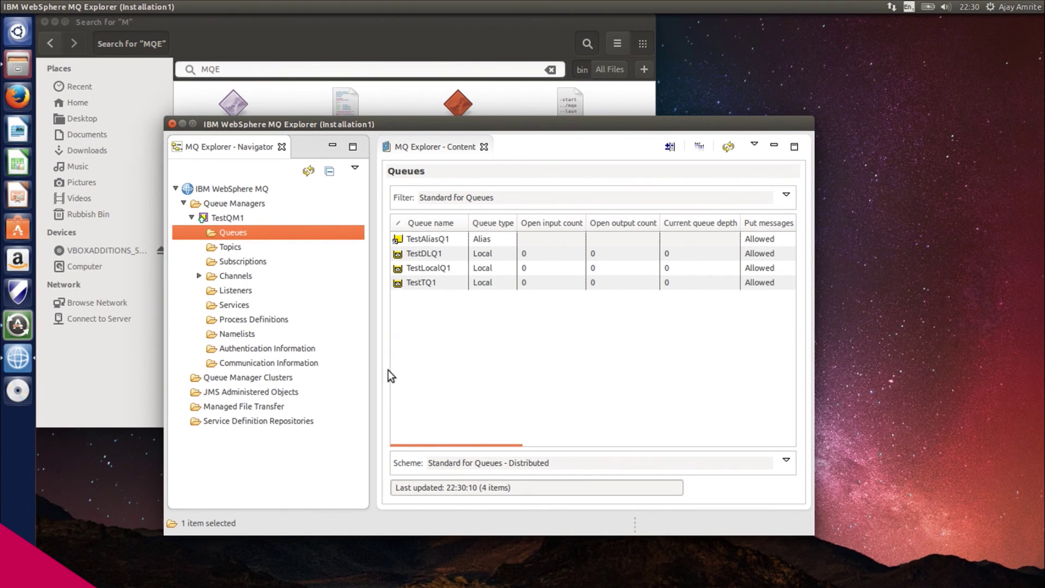
# - Confirm in TestLocalQ1's Extended properties that Max queue depth is 100, then close
pyautogui.click(438, 270)
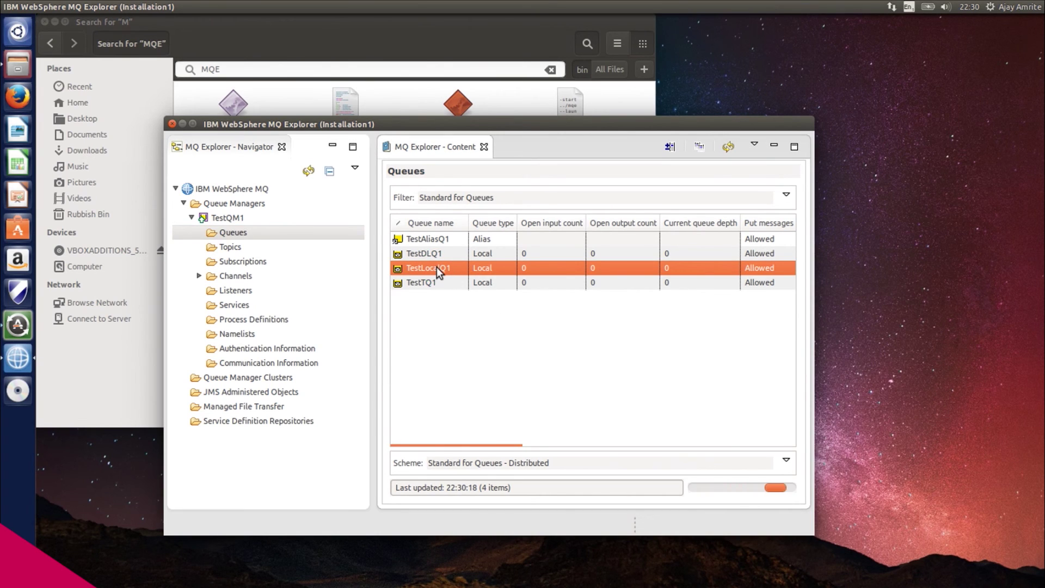
pyautogui.rightClick(437, 266)
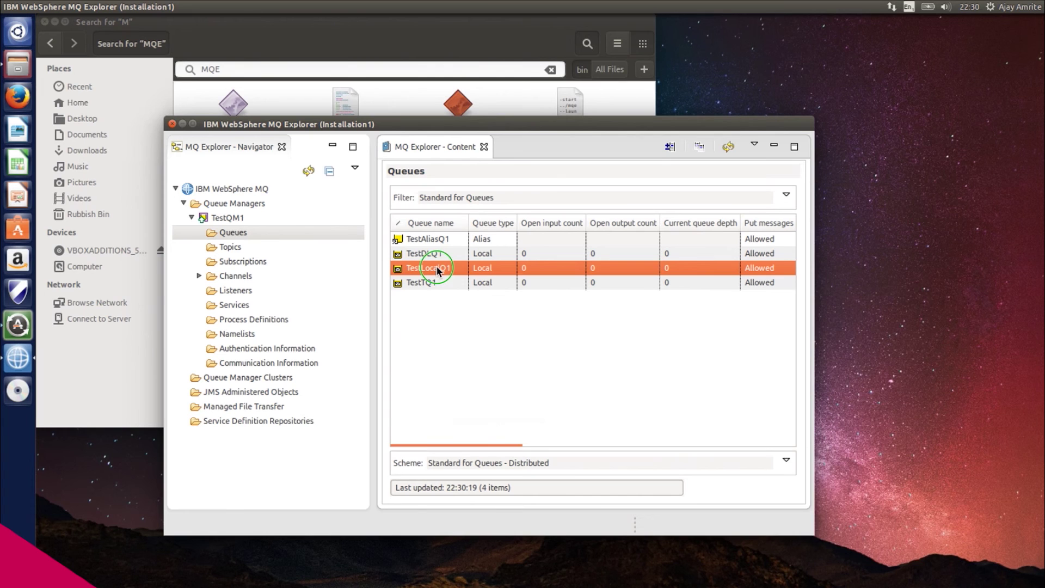
pyautogui.click(479, 414)
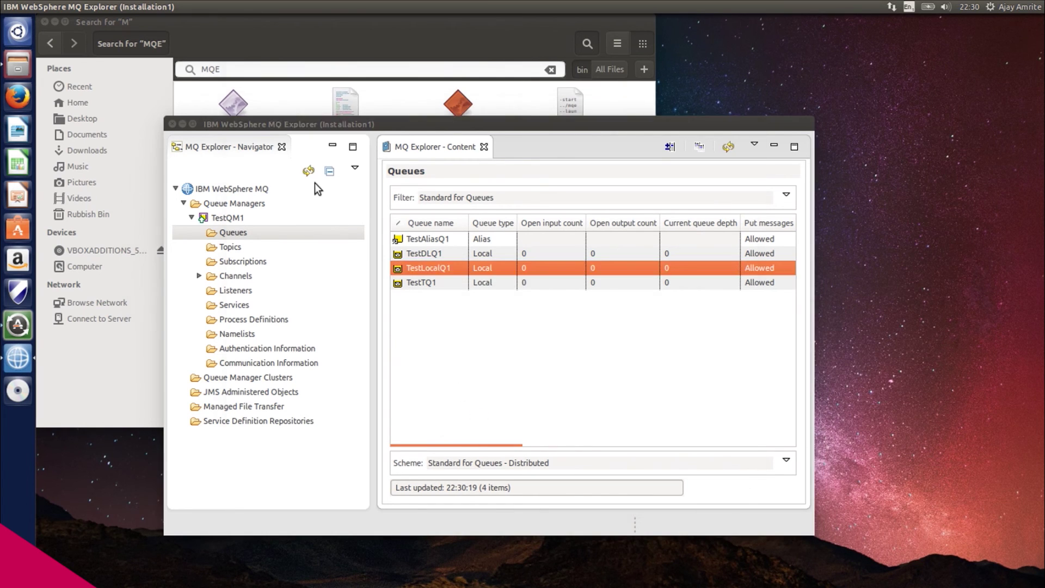
pyautogui.click(276, 67)
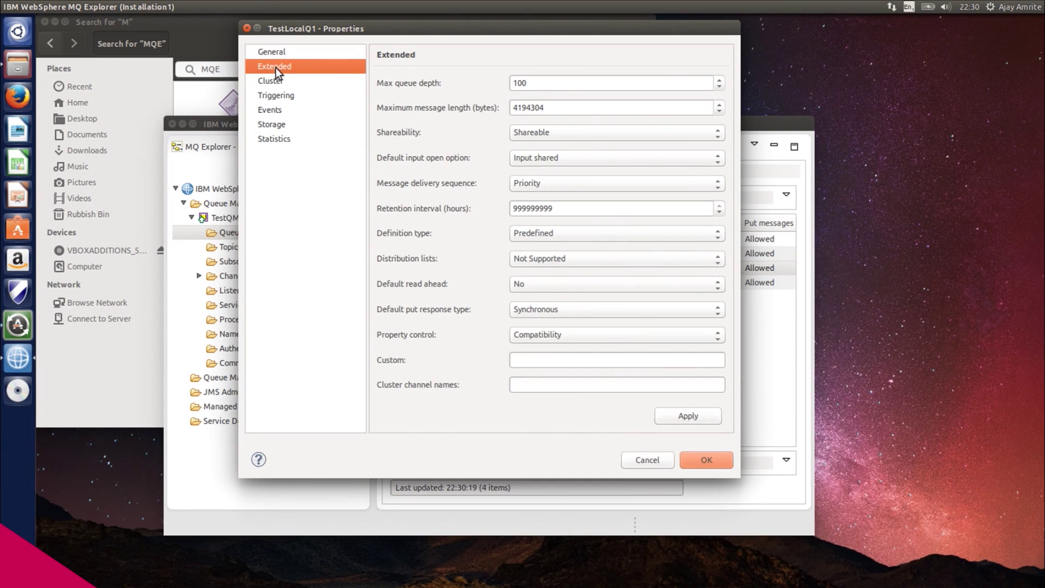
pyautogui.click(537, 83)
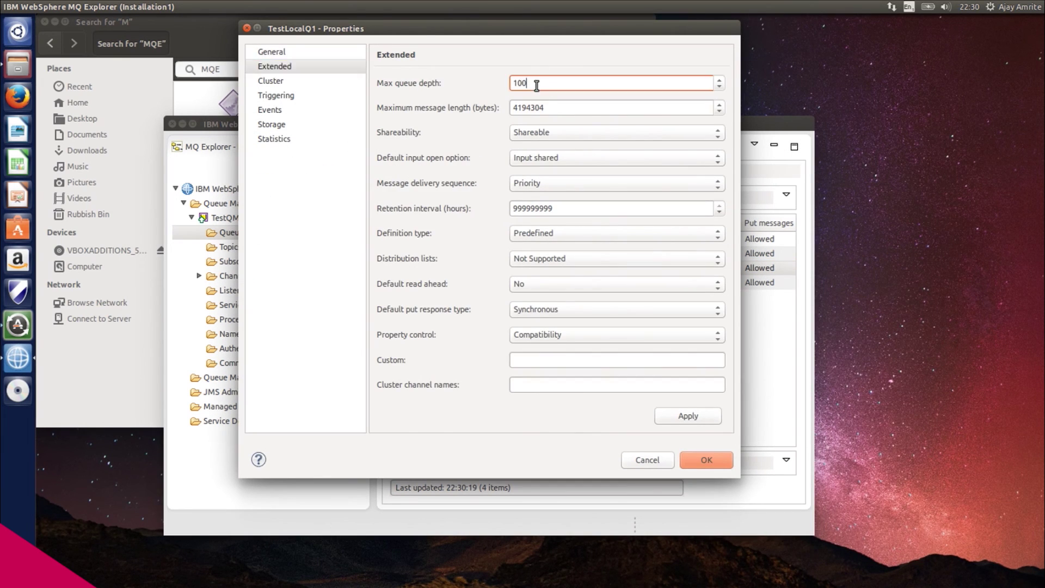
pyautogui.click(703, 460)
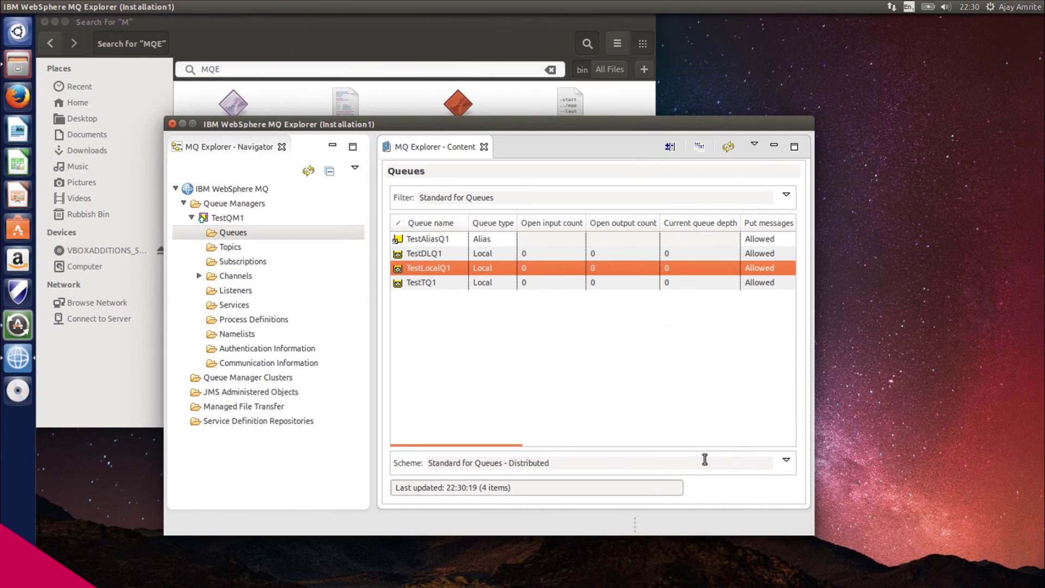